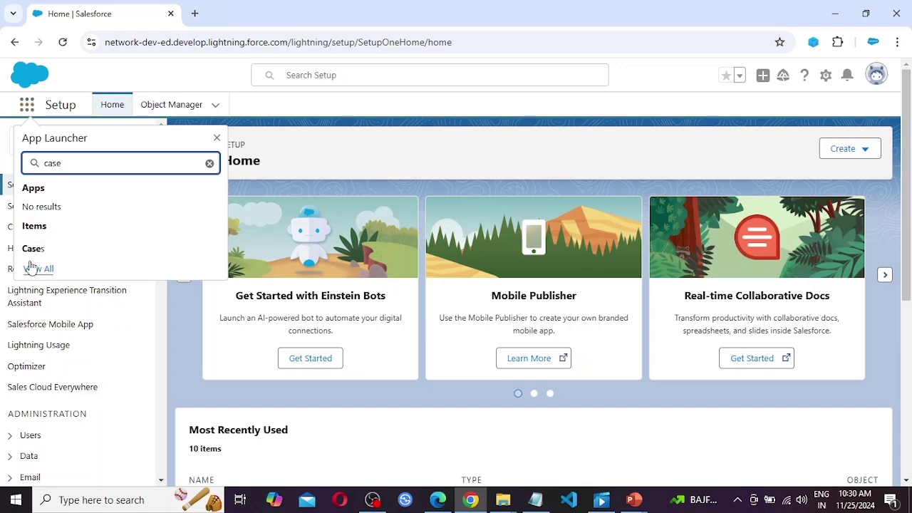
Step: Open the Cases item from the app search results in a new browser tab and switch to it
right_click(56, 253)
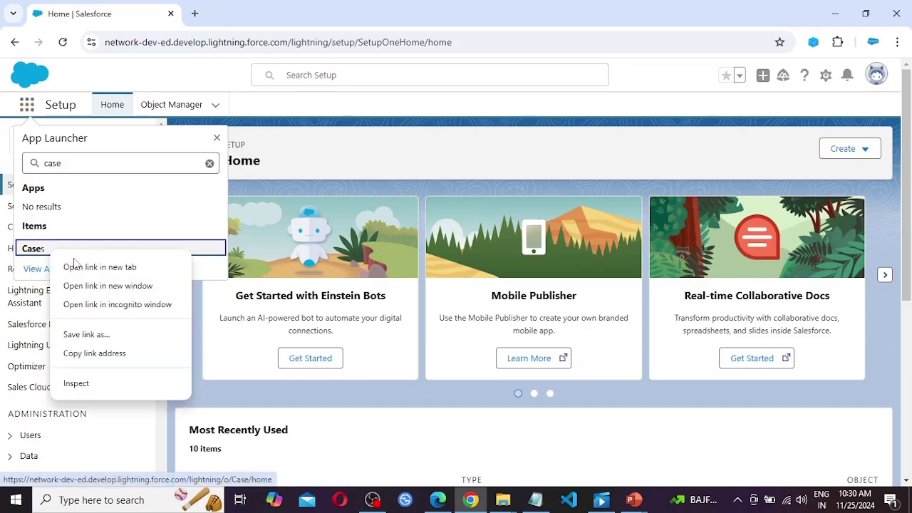
left_click(110, 267)
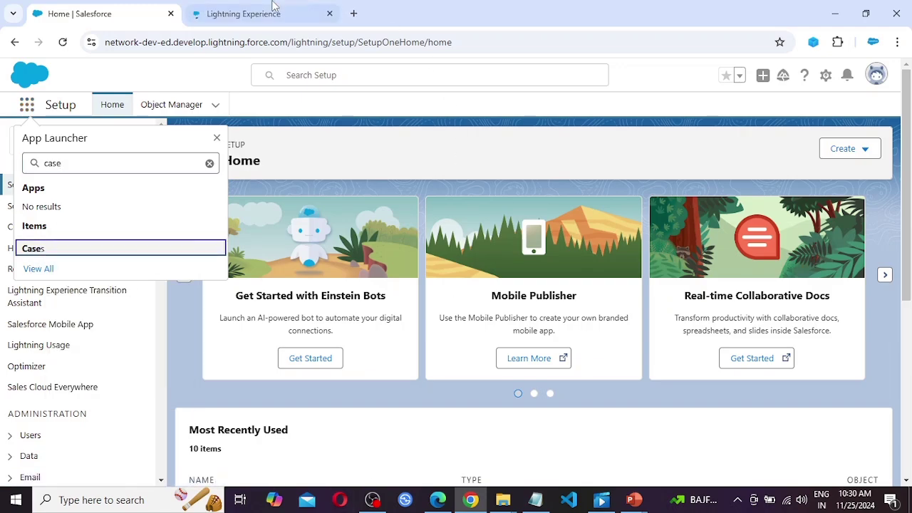
left_click(246, 13)
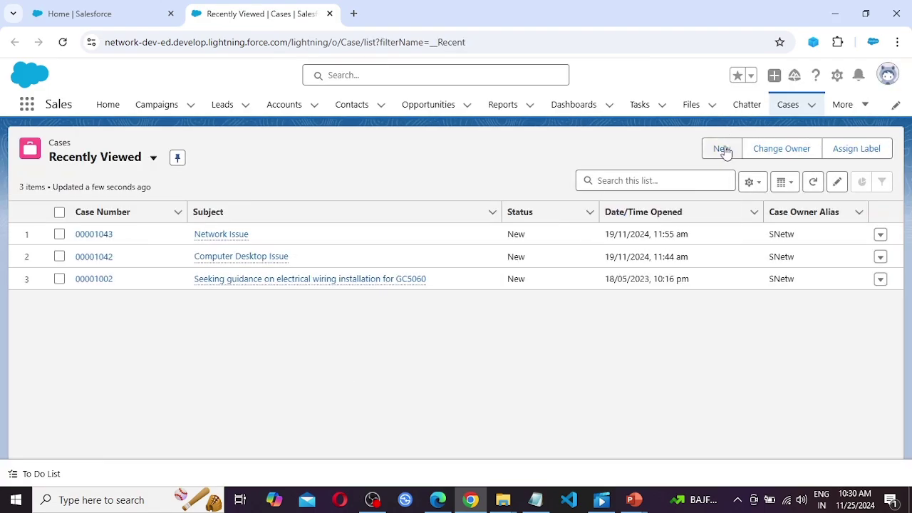
left_click(721, 148)
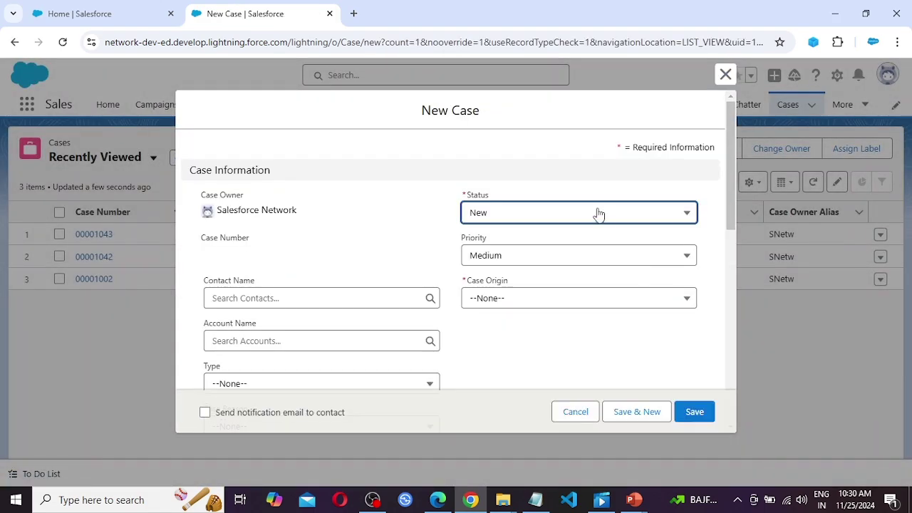
left_click(695, 413)
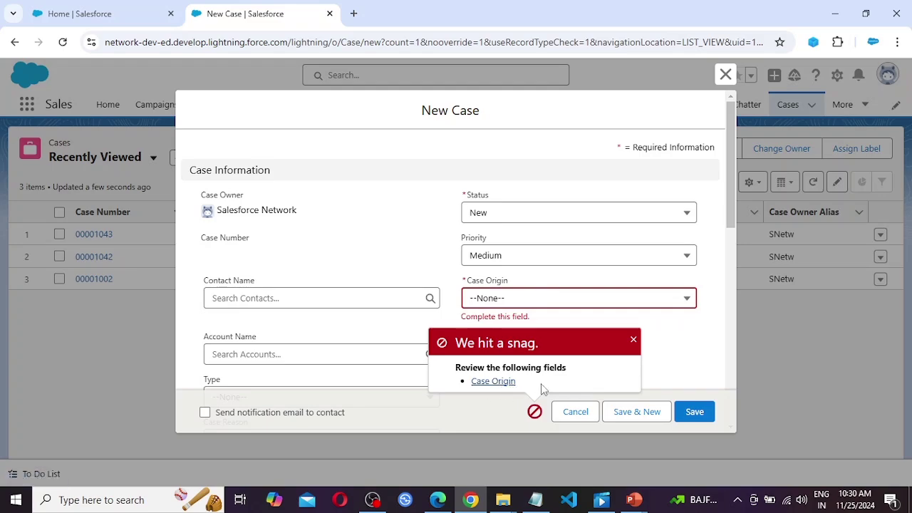
left_click(633, 340)
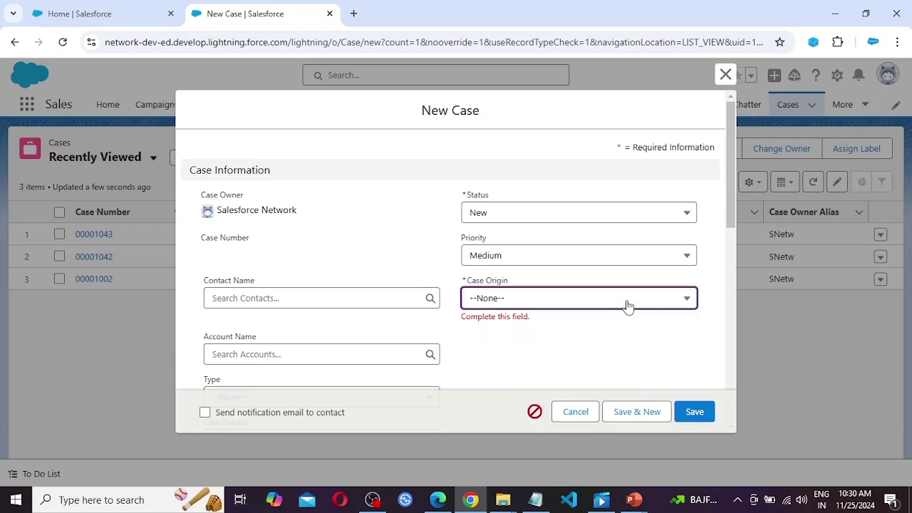
left_click(624, 304)
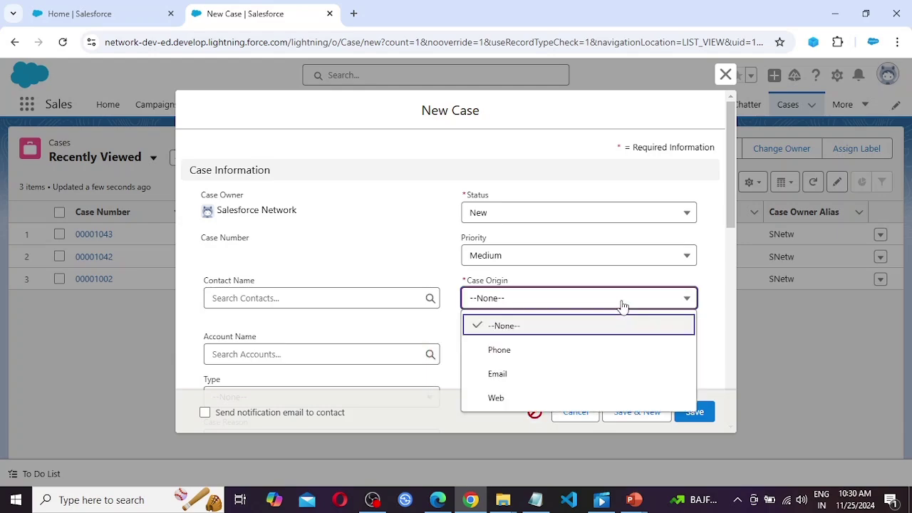
left_click(406, 243)
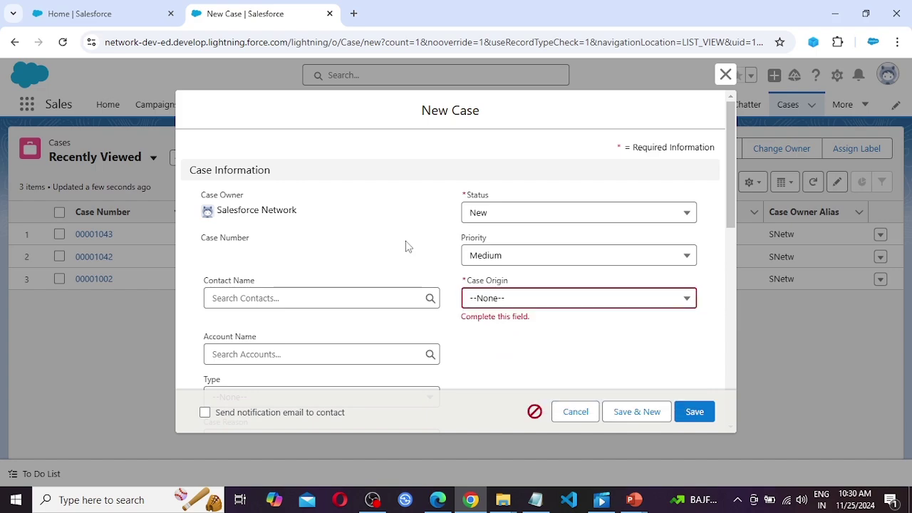
left_click(503, 260)
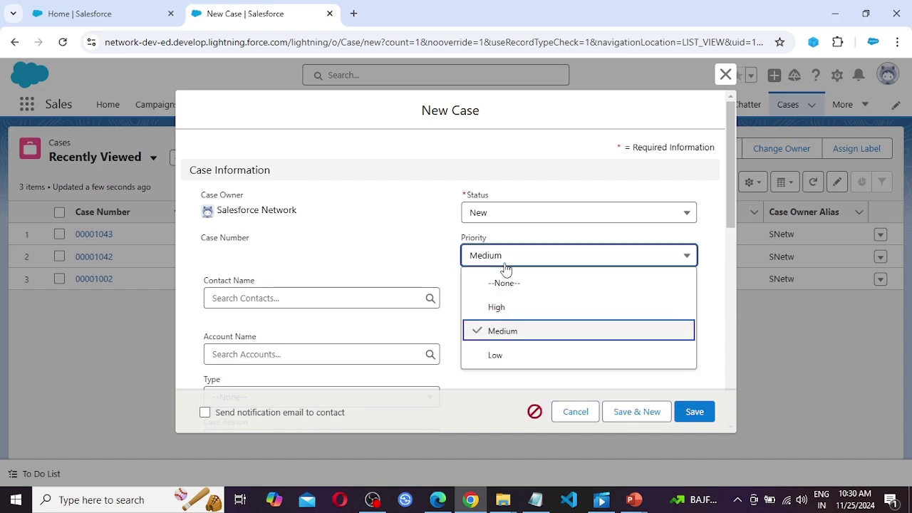
left_click(515, 313)
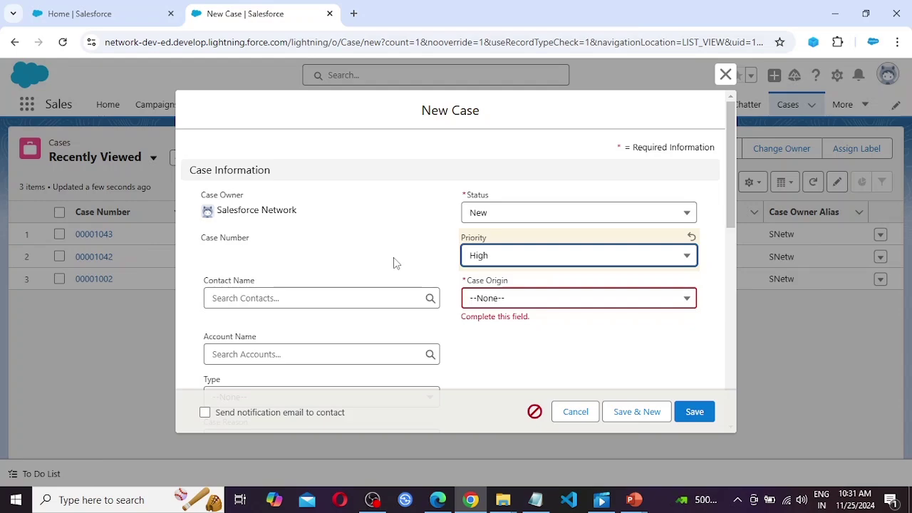
left_click(726, 74)
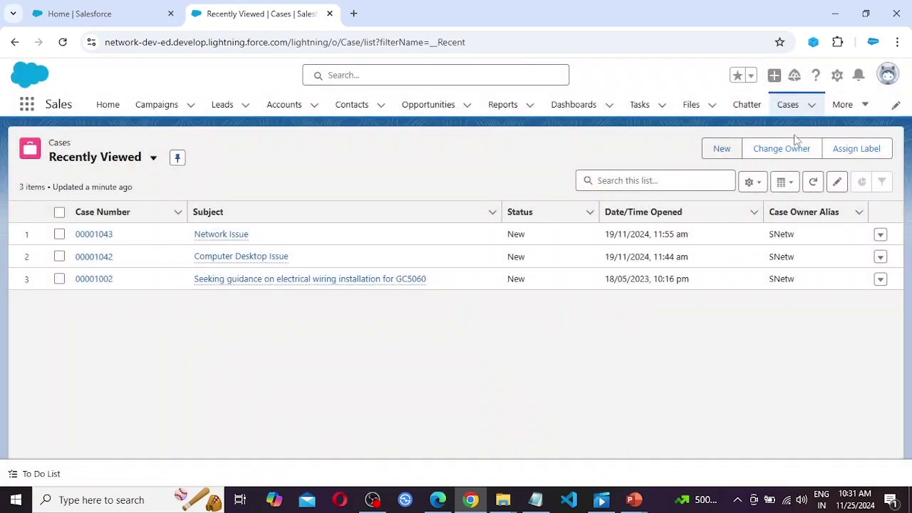
Step: Open Setup for the current app and go to the Queues page under Users administration
left_click(838, 77)
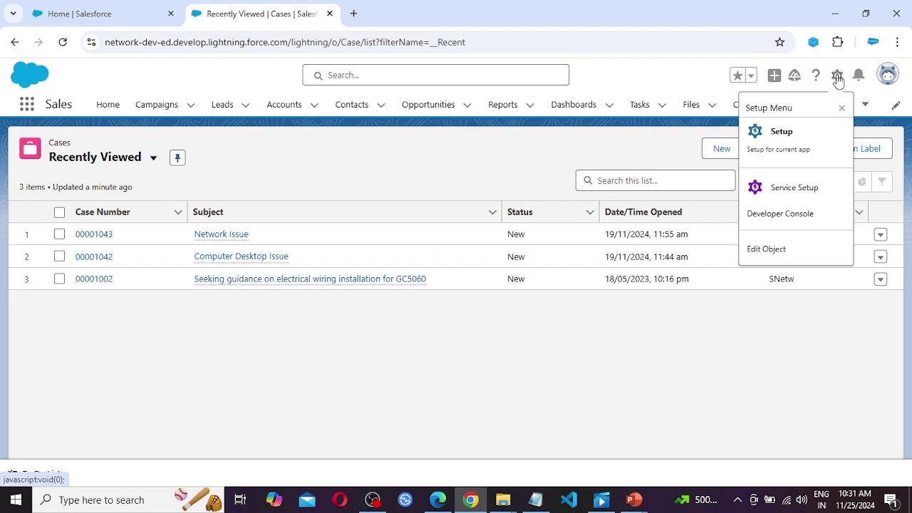
left_click(799, 148)
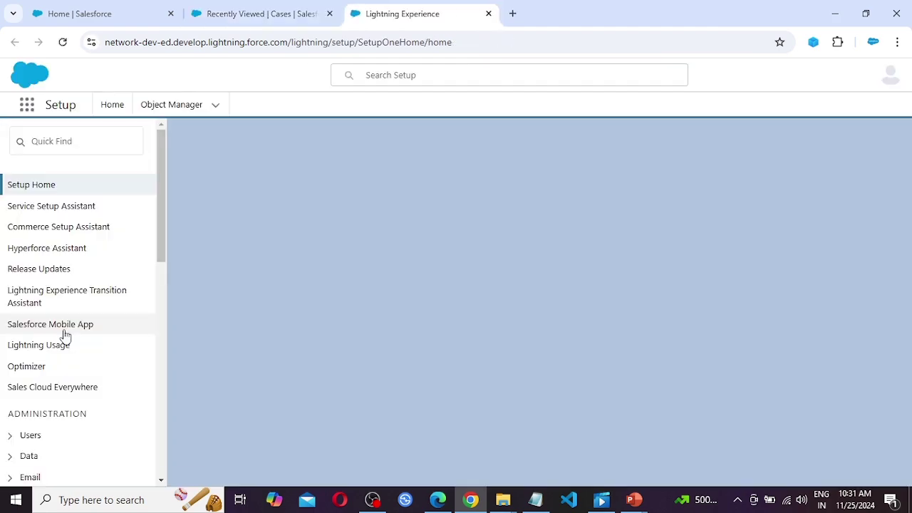
scroll(25, 284, "down", 2)
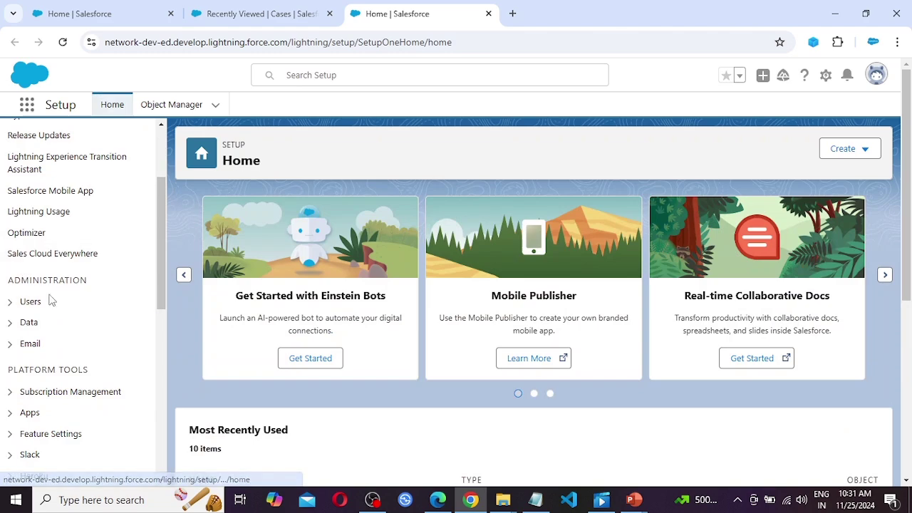
left_click(10, 305)
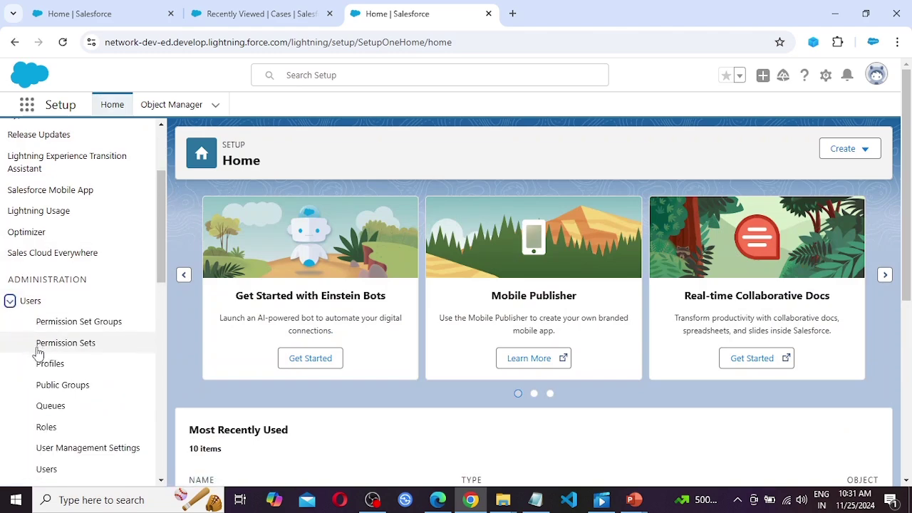
scroll(42, 347, "down", 1)
left_click(50, 341)
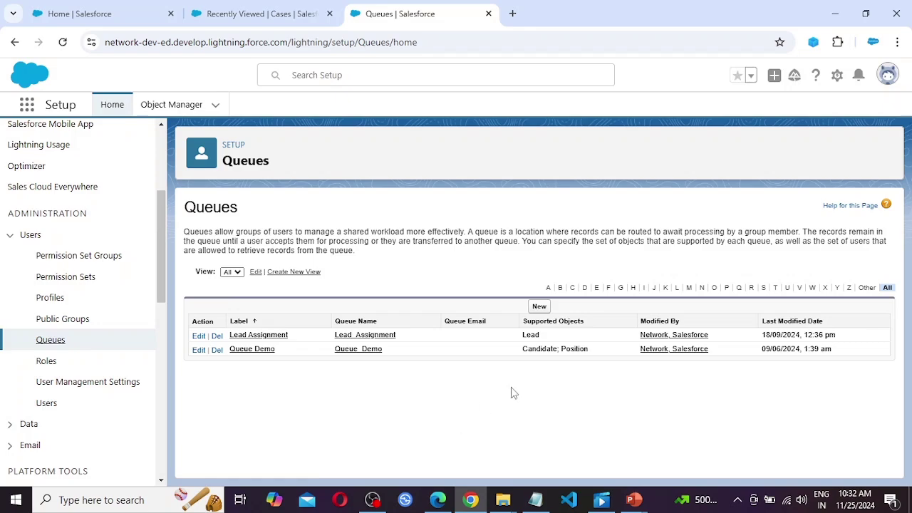
Step: Start a new queue labelled "Case Assignment Queue" with the queue name Case_Assignment_Queue
left_click(541, 306)
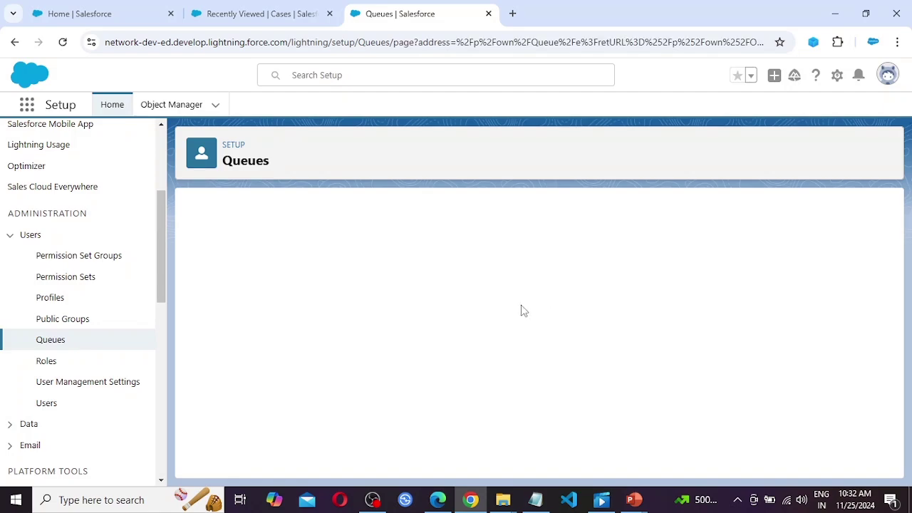
left_click(332, 314)
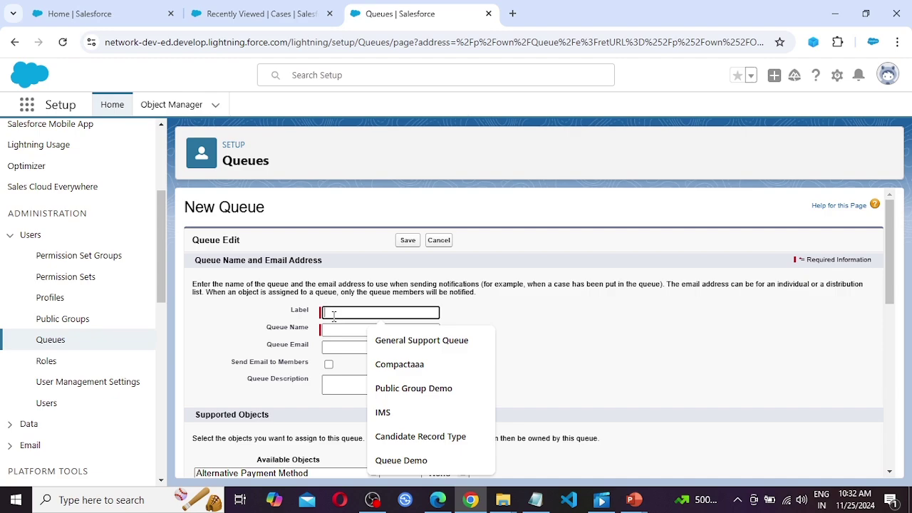
type("Case")
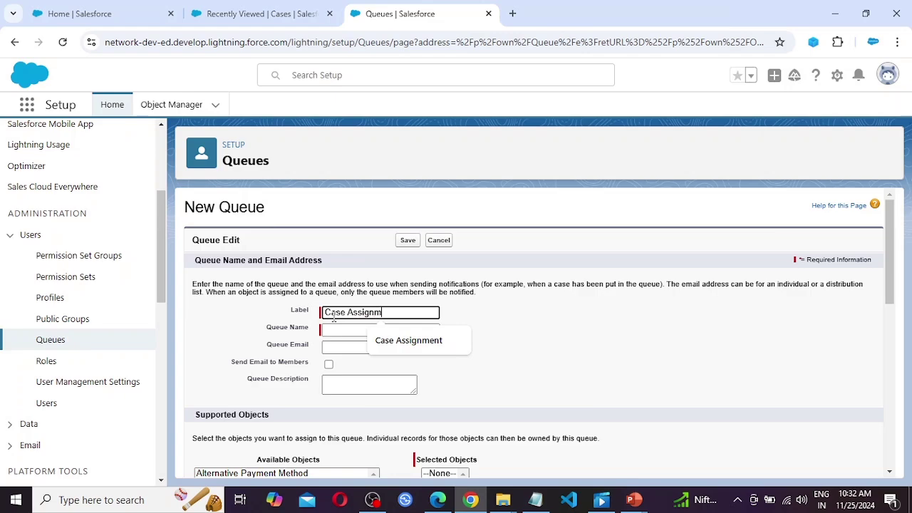
type("Assignment Queue")
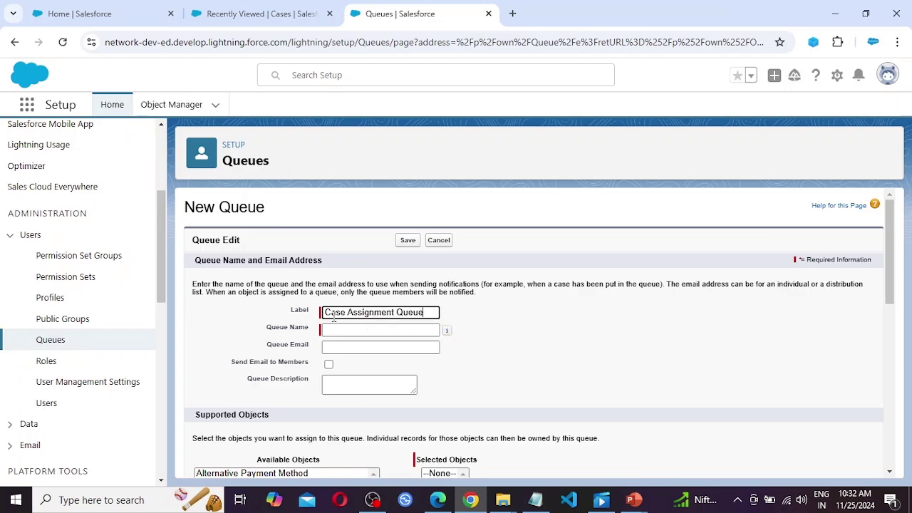
key("Tab")
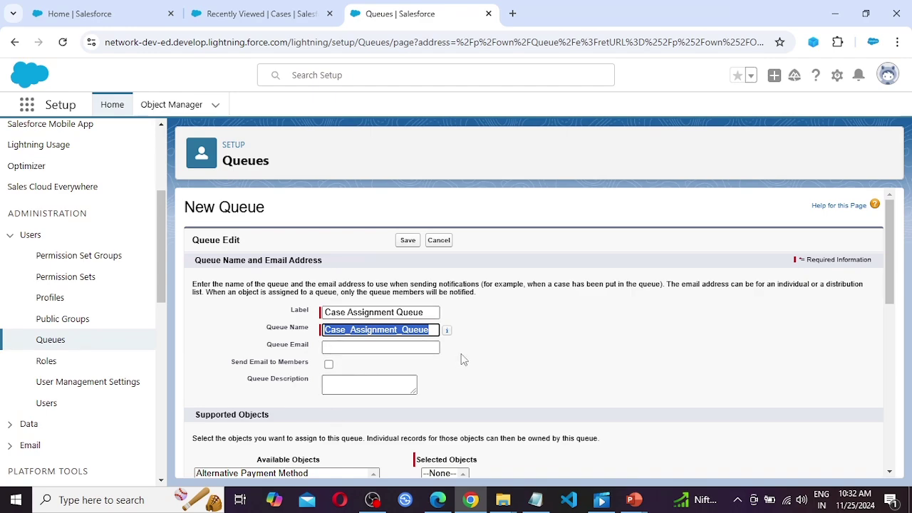
Step: Add the Case object to the new queue's supported objects
scroll(404, 334, "down", 1)
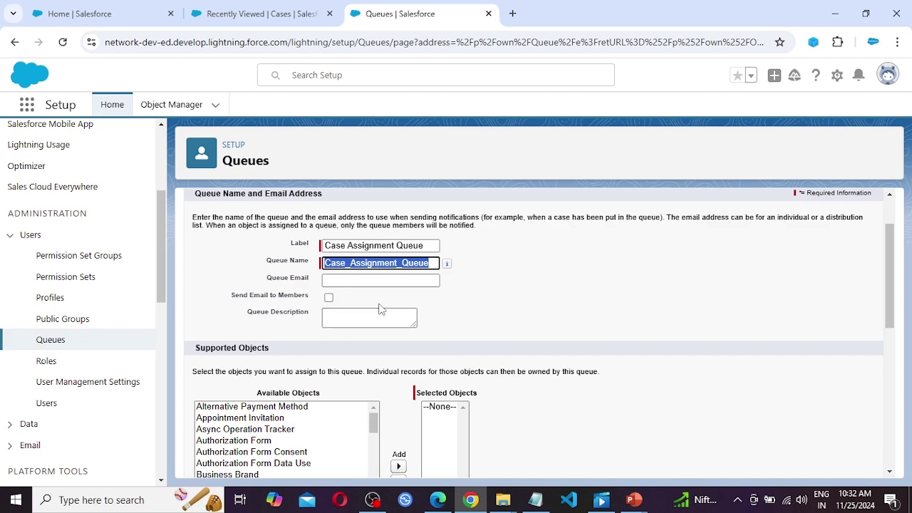
scroll(536, 328, "down", 1)
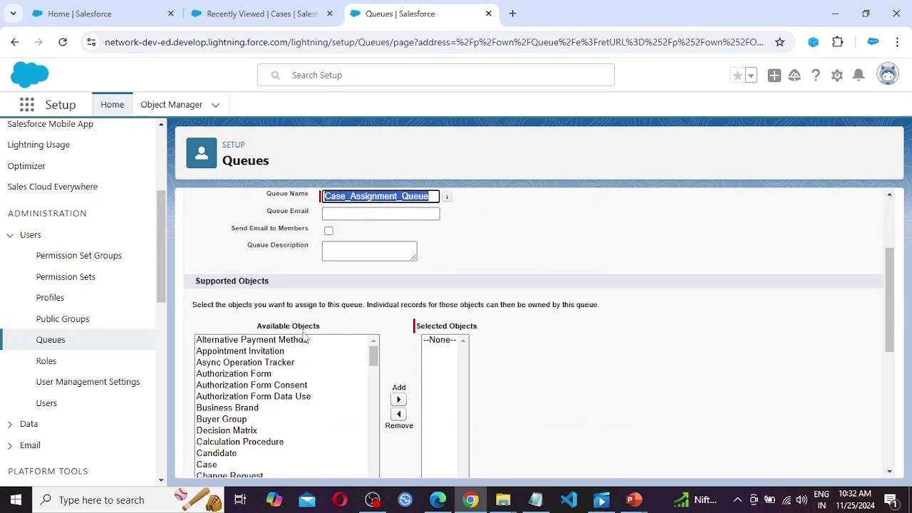
left_click(254, 373)
key("c")
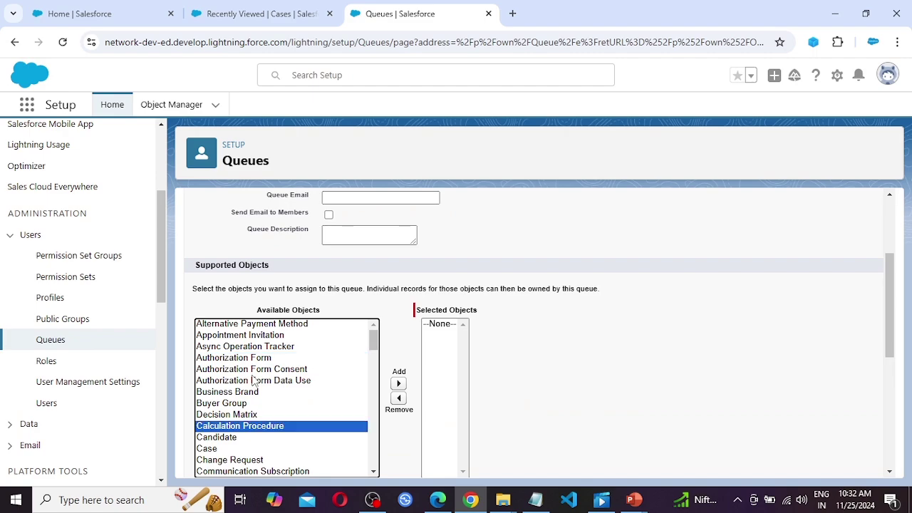
key("a")
key("s")
key("e")
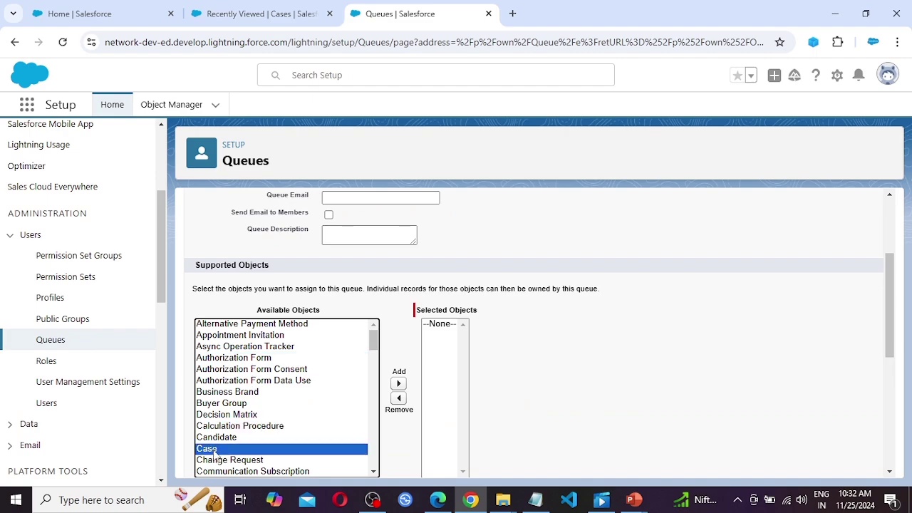
left_click(398, 384)
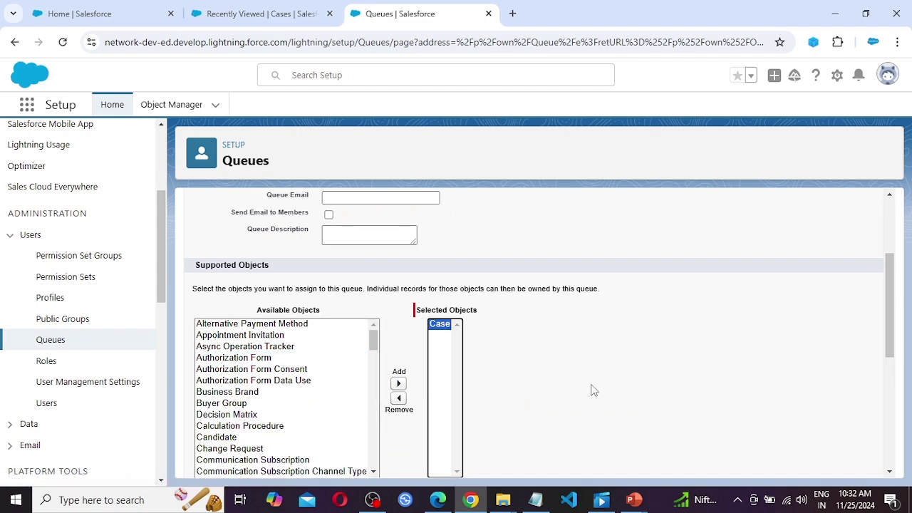
Step: Add User a as a queue member, save the queue, and open the Case Assignment Queue's detail page
scroll(591, 386, "down", 1)
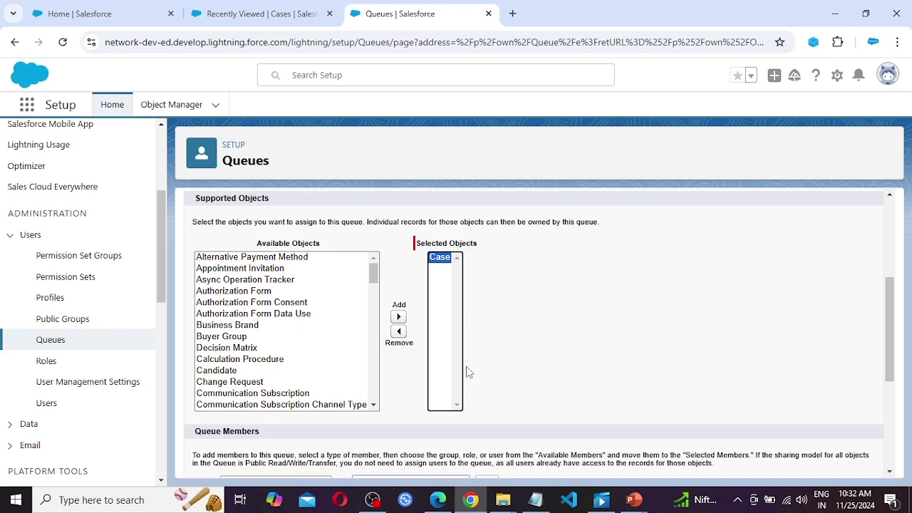
scroll(515, 376, "down", 2)
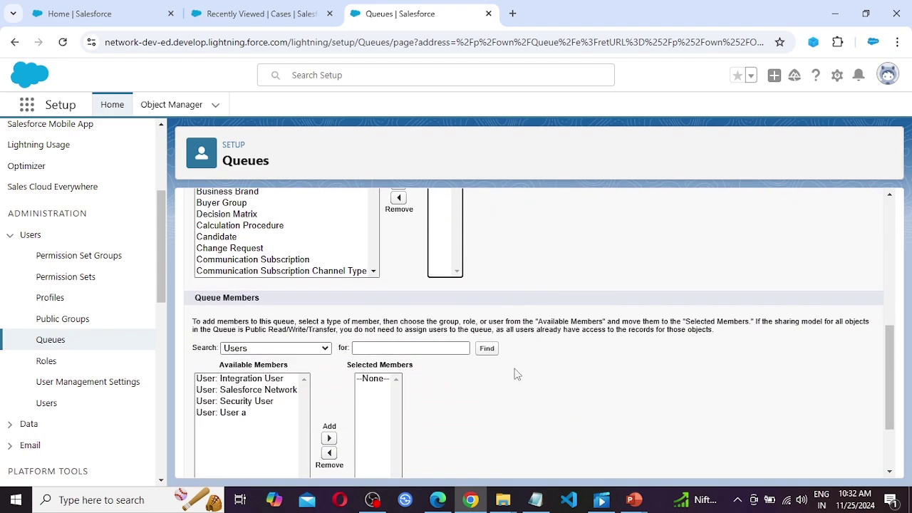
left_click(242, 414)
scroll(241, 417, "down", 1)
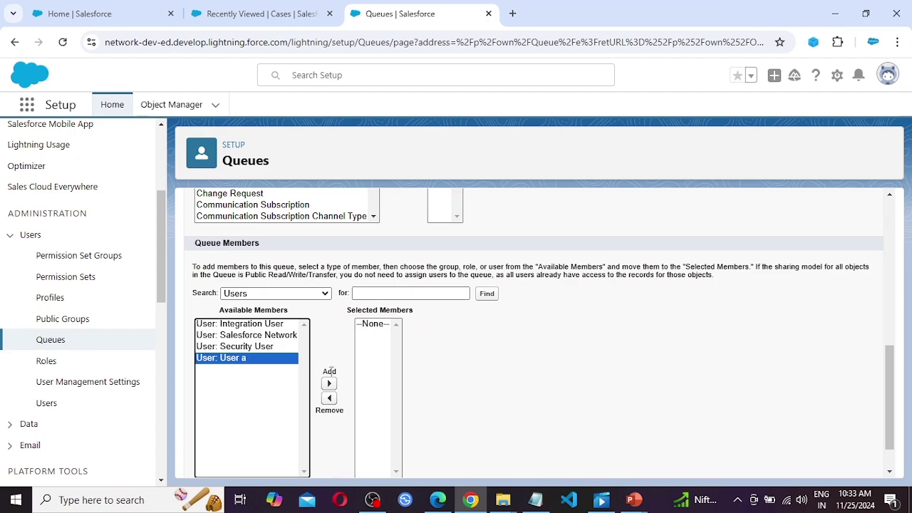
left_click(328, 384)
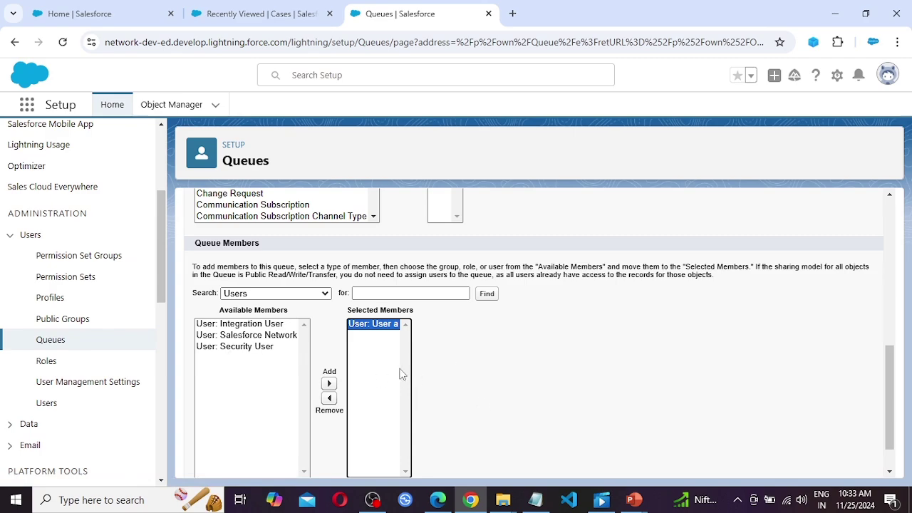
scroll(579, 388, "down", 1)
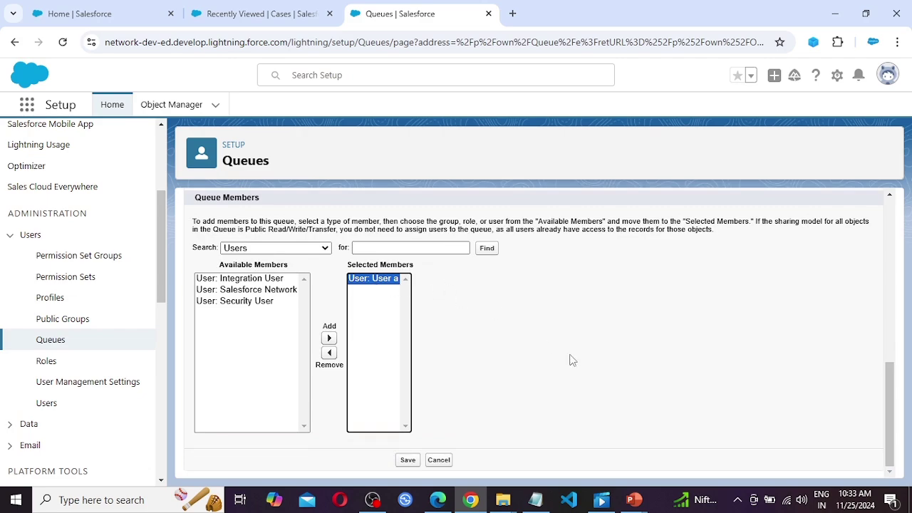
left_click(407, 461)
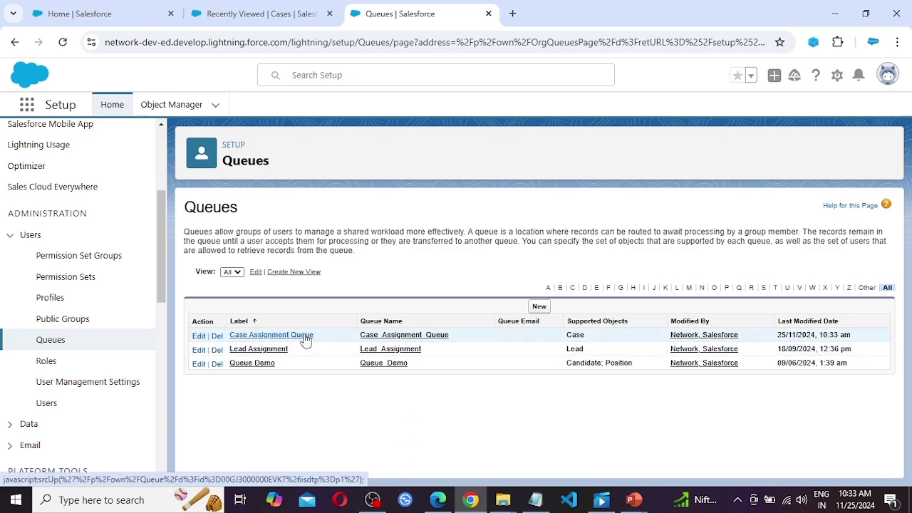
left_click(278, 337)
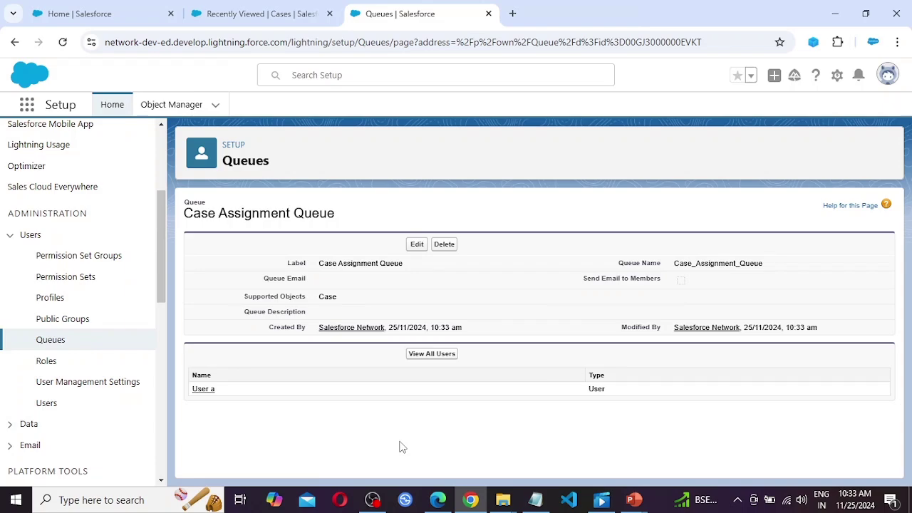
Step: Find Flows under Process Automation in Setup and open its page in a new browser tab
scroll(55, 289, "up", 3)
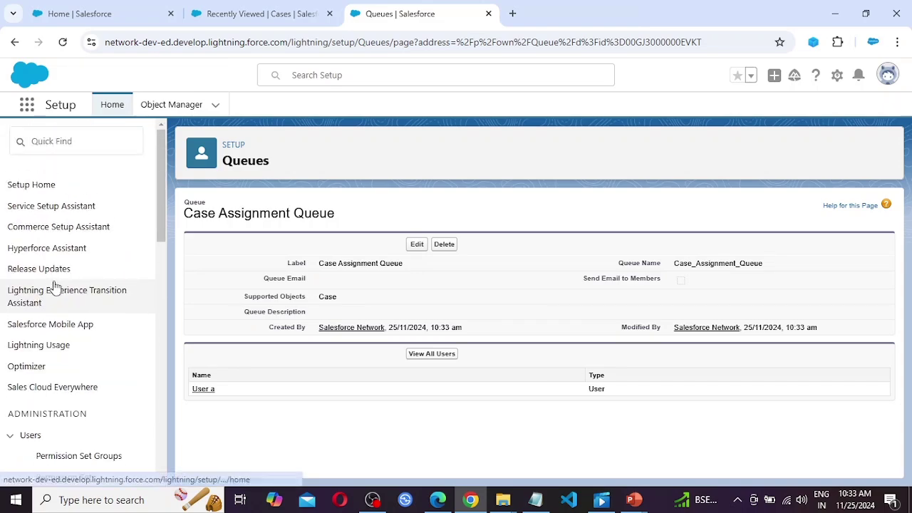
left_click(58, 142)
type("F")
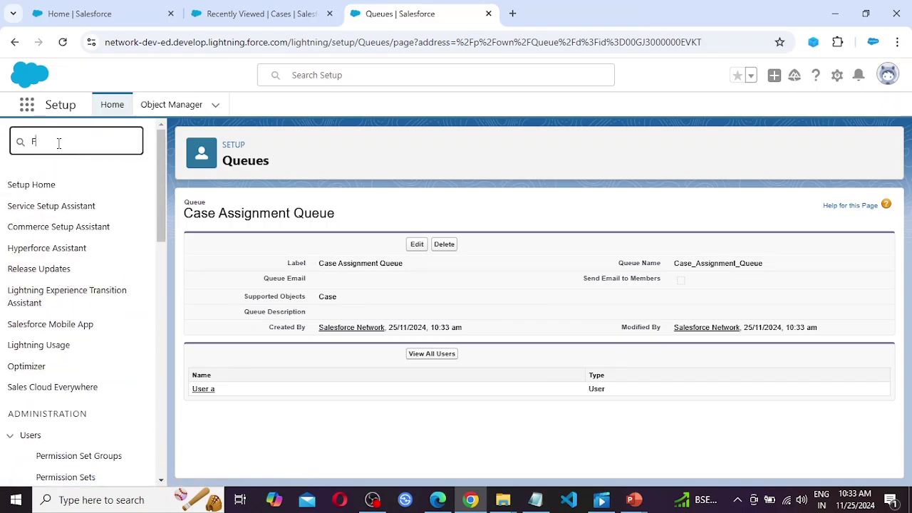
type("lo")
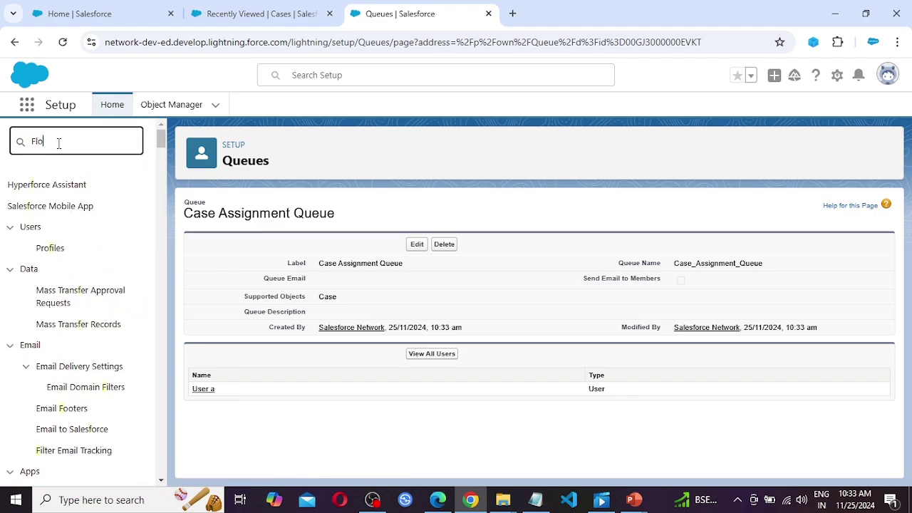
type("ws")
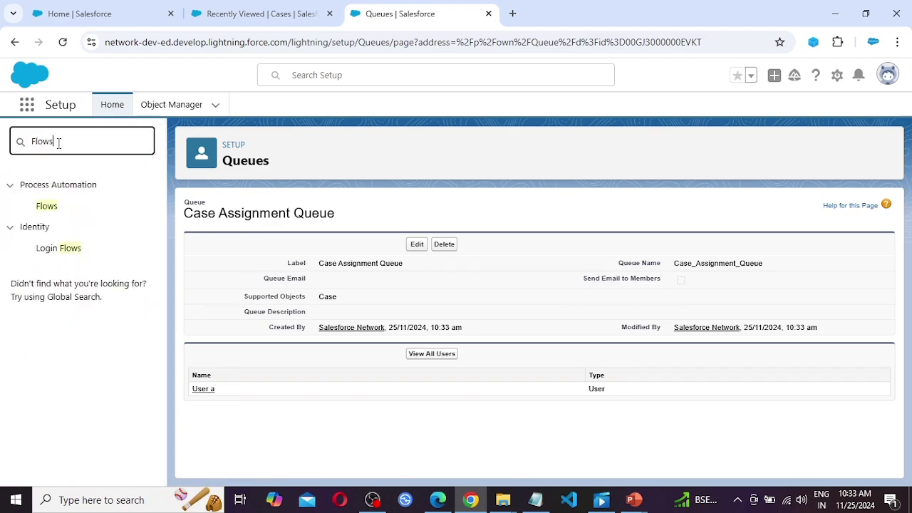
right_click(53, 211)
left_click(94, 226)
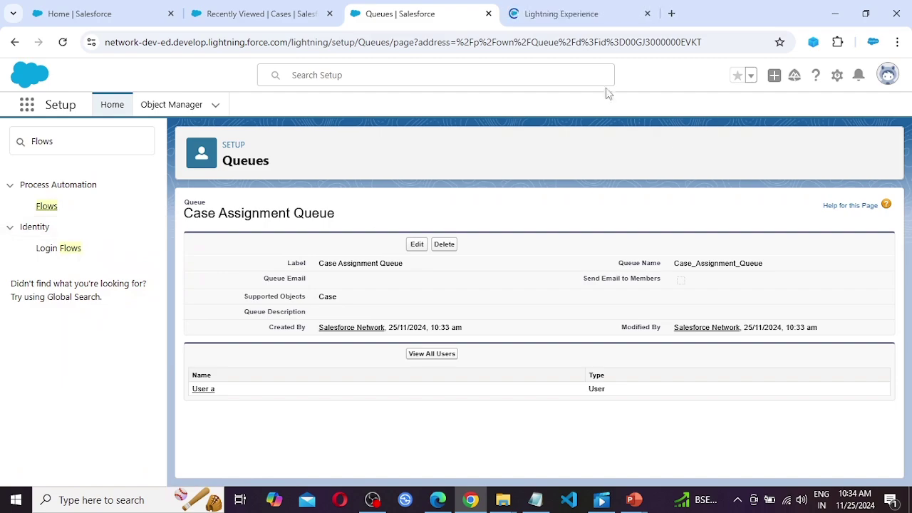
left_click(557, 13)
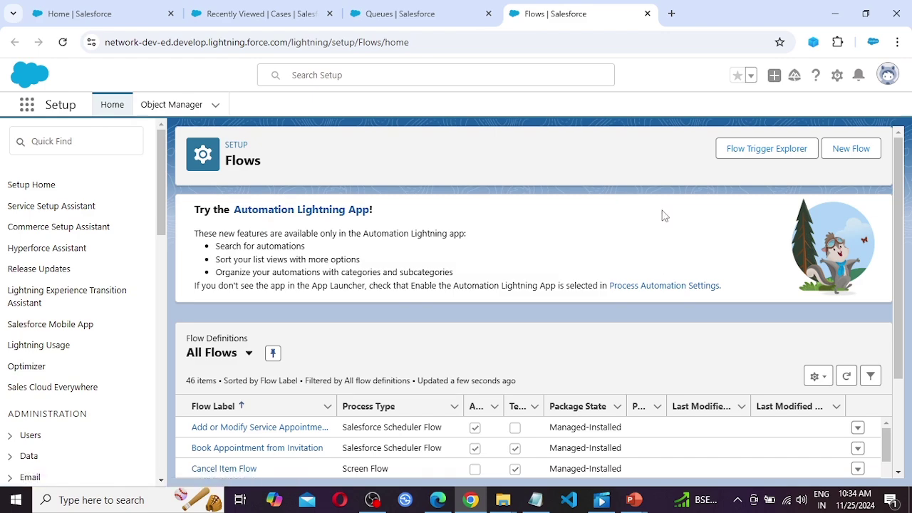
Step: Create a new flow from scratch of the Record-Triggered Flow type
left_click(864, 152)
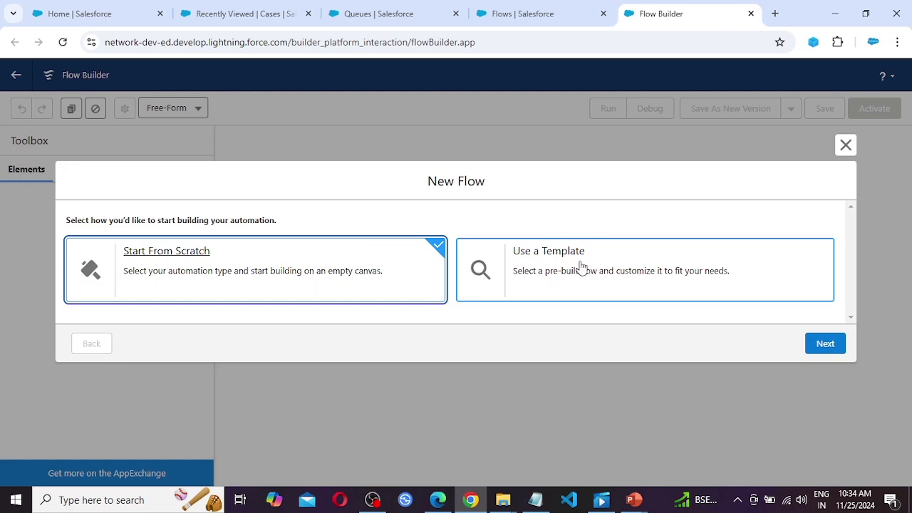
left_click(825, 343)
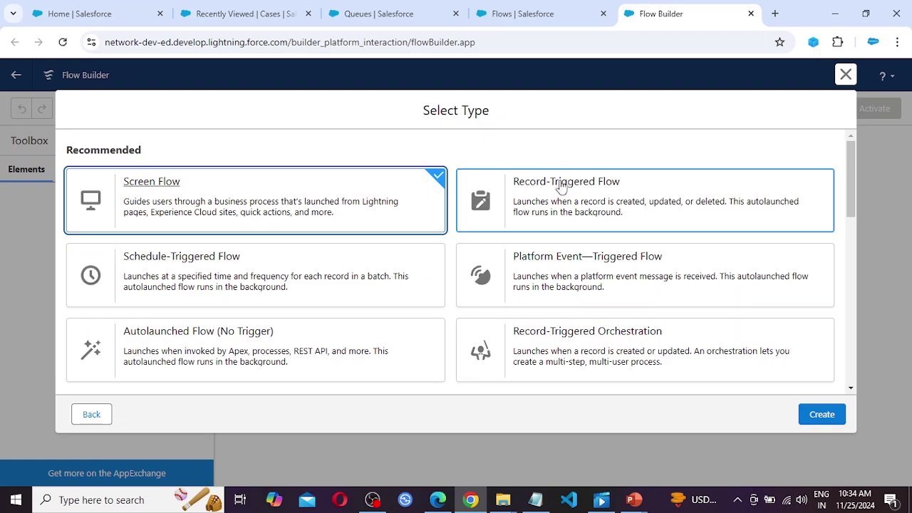
left_click(639, 203)
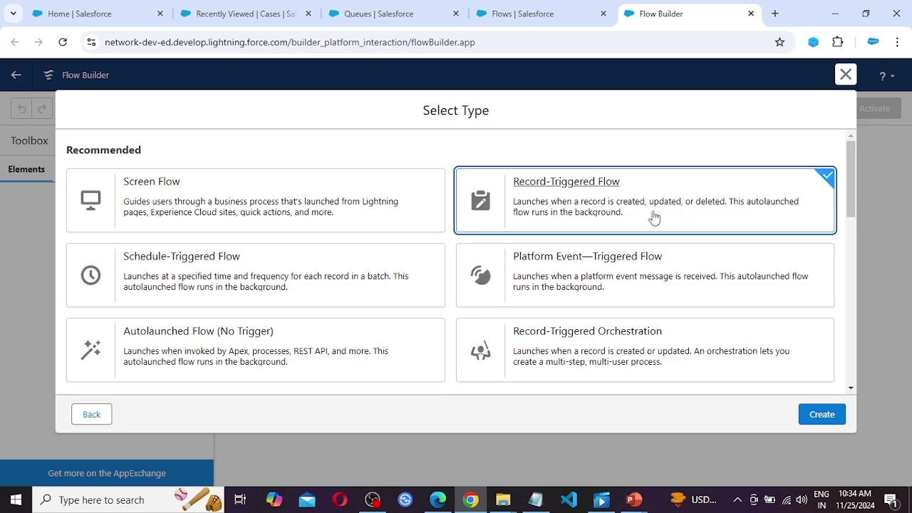
left_click(823, 416)
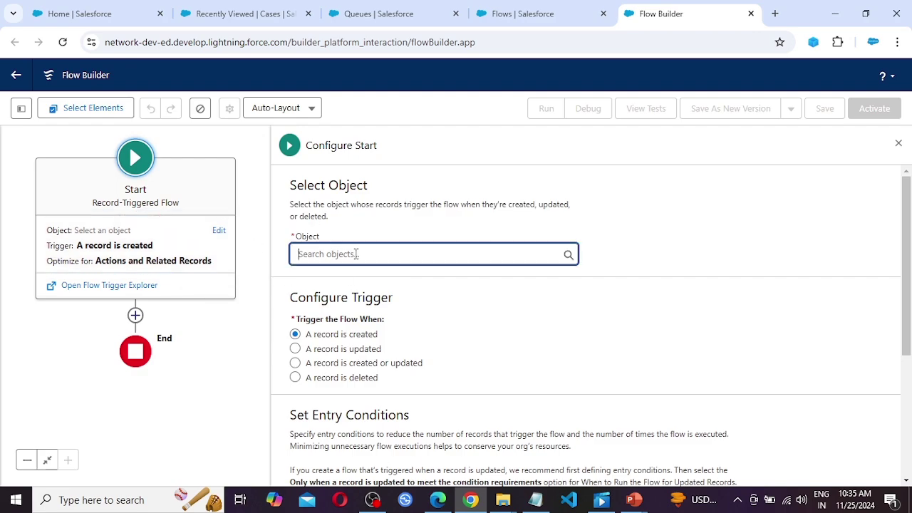
Step: Set the flow's start object to Case and trigger it when a record is created or updated
left_click(355, 254)
type("case")
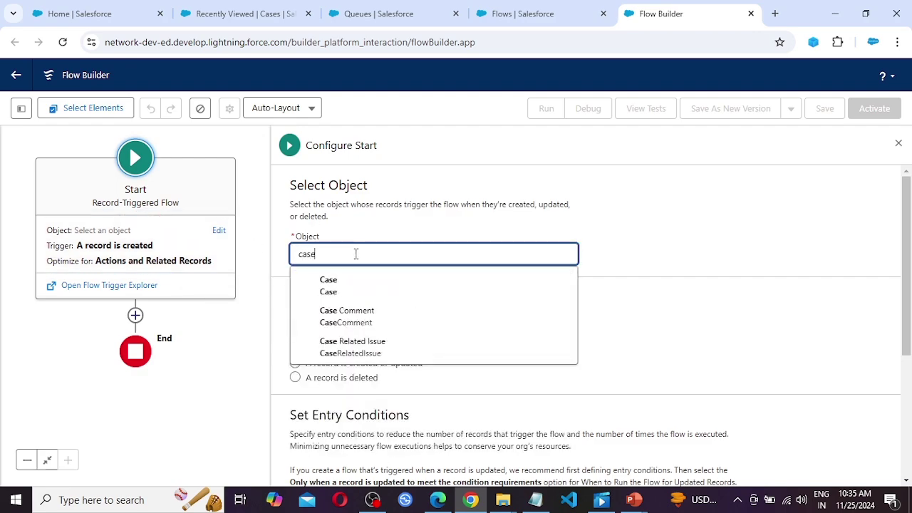
left_click(372, 287)
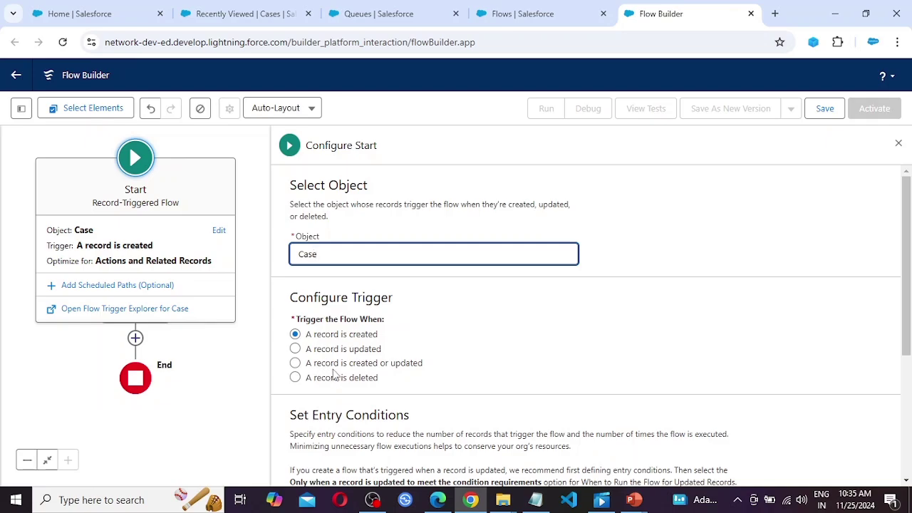
left_click(366, 367)
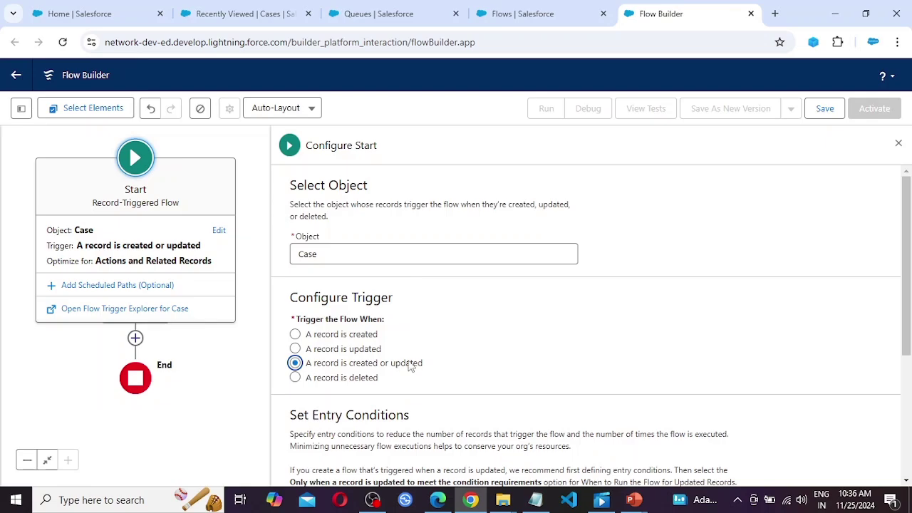
Step: Set the entry conditions to All Conditions Are Met (AND) with the condition Priority Equals High
scroll(409, 370, "down", 2)
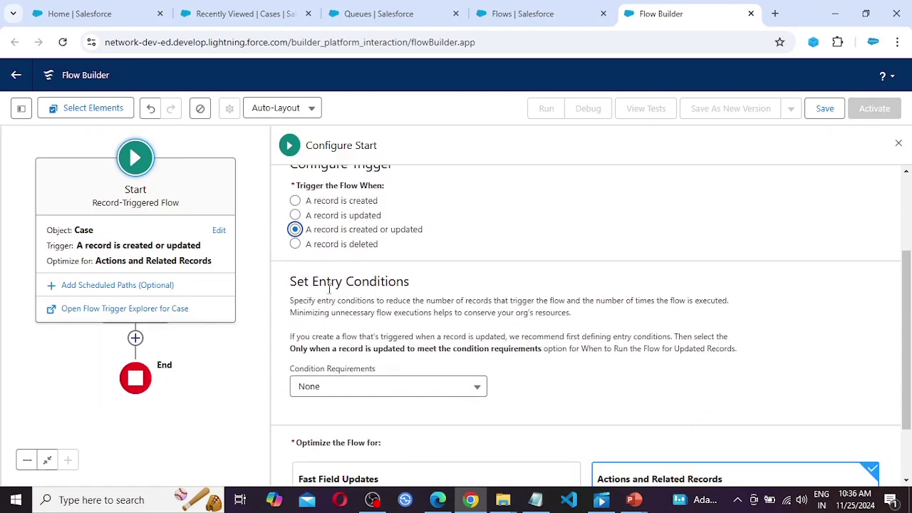
scroll(363, 375, "down", 1)
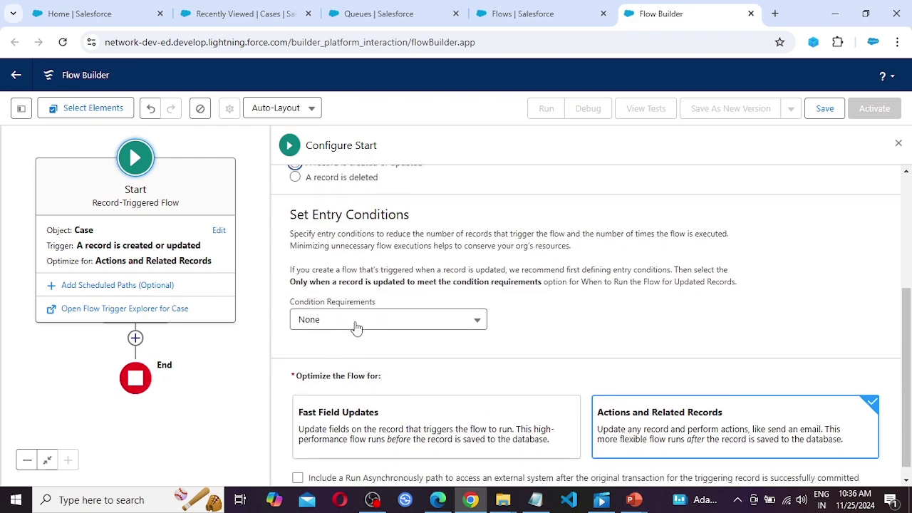
left_click(369, 323)
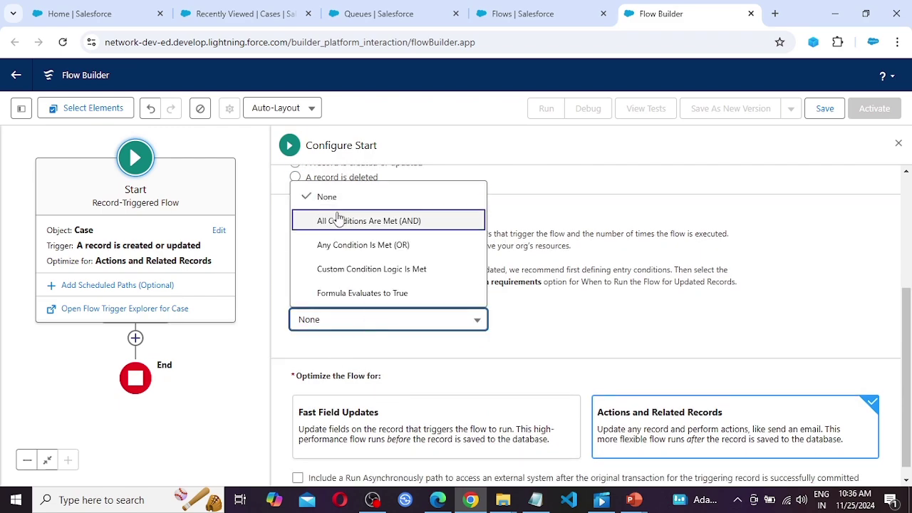
left_click(393, 228)
left_click(388, 370)
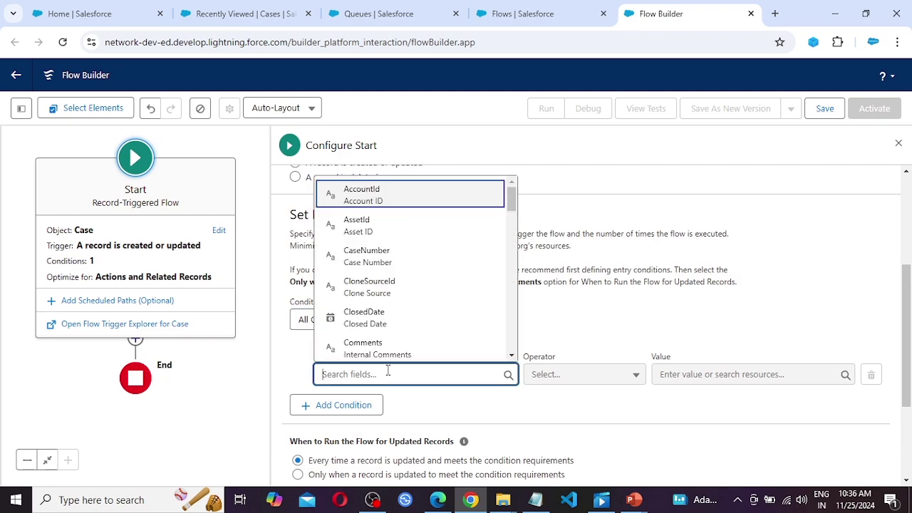
type("pr")
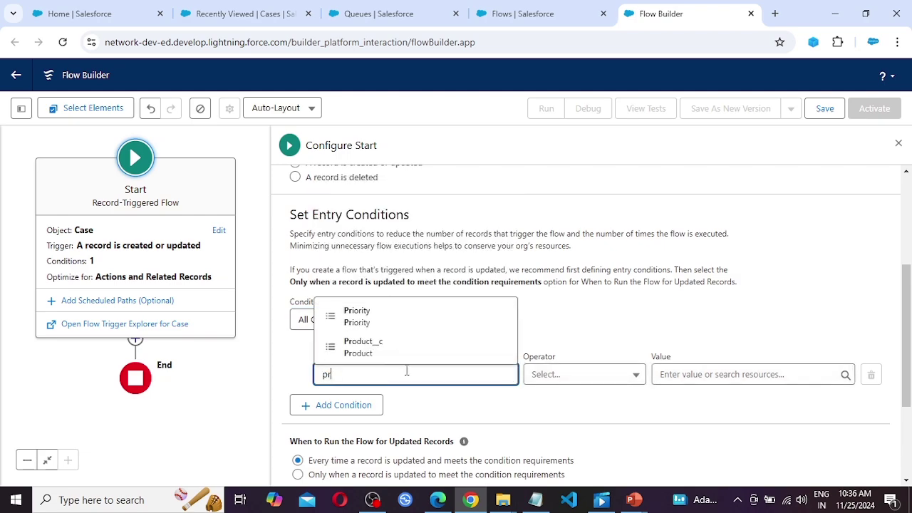
left_click(396, 317)
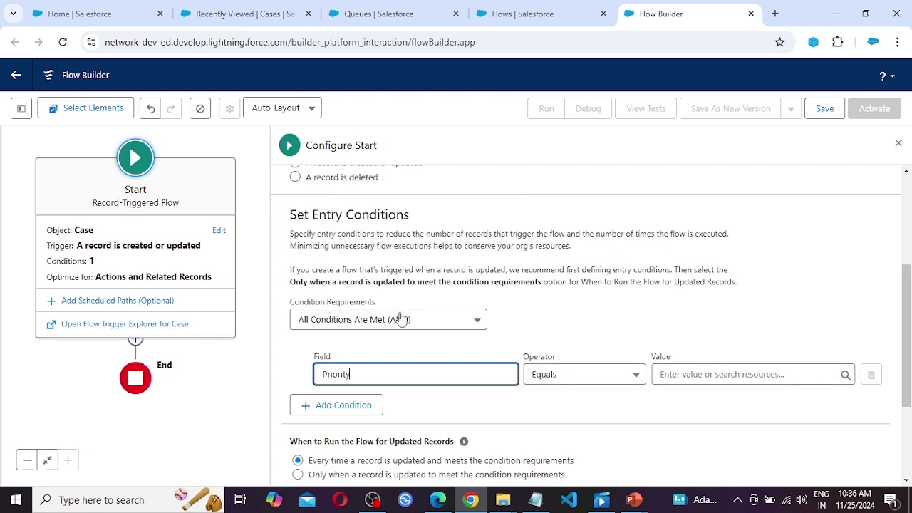
left_click(693, 370)
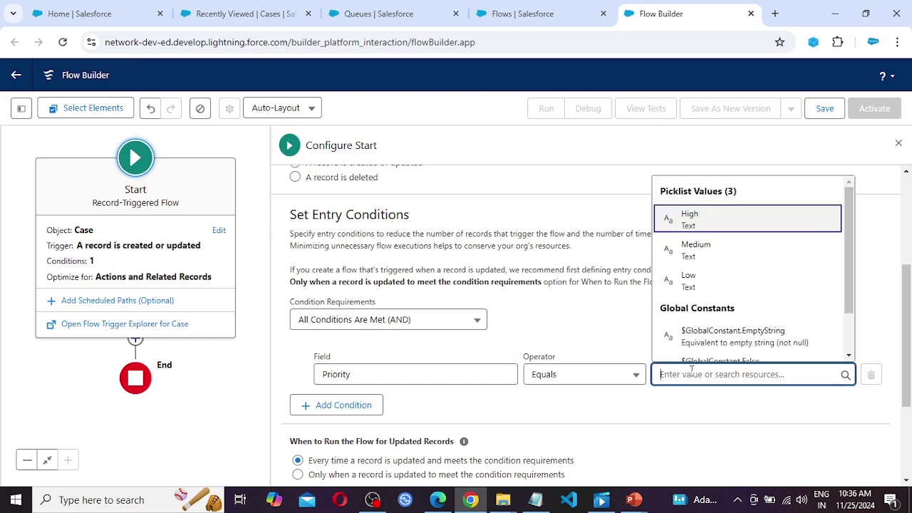
left_click(738, 225)
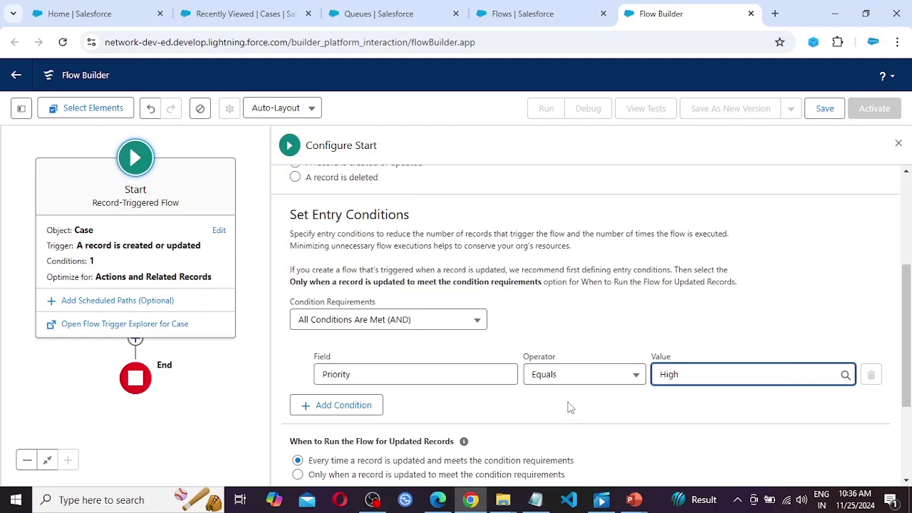
Step: Optimize the record-triggered flow for Fast Field Updates
scroll(570, 408, "down", 1)
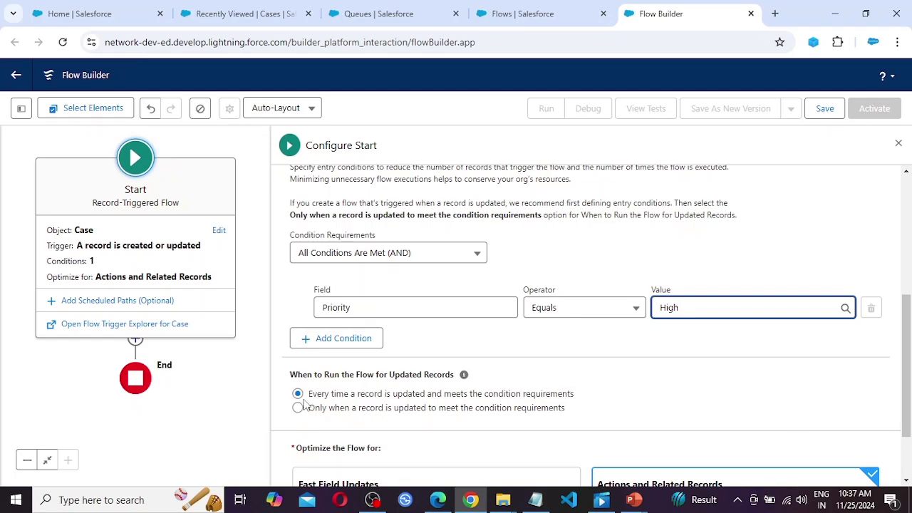
scroll(409, 406, "down", 1)
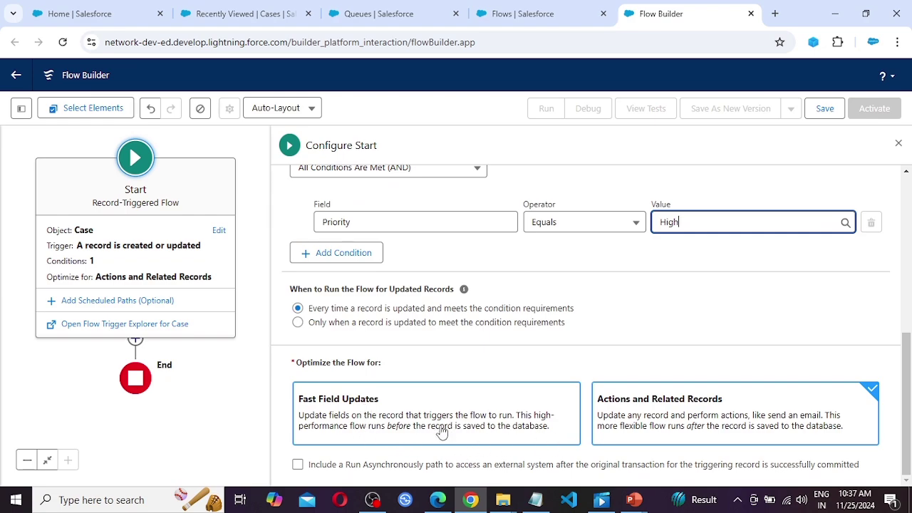
left_click(411, 419)
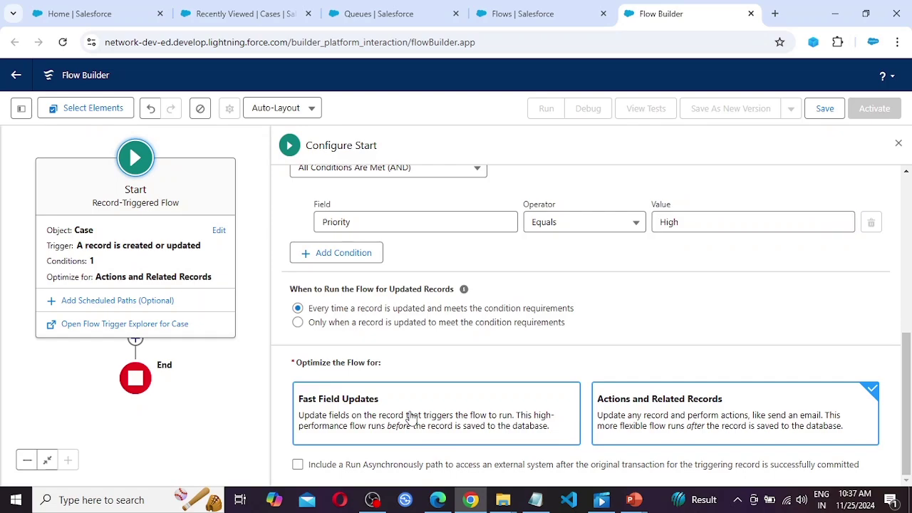
left_click(411, 419)
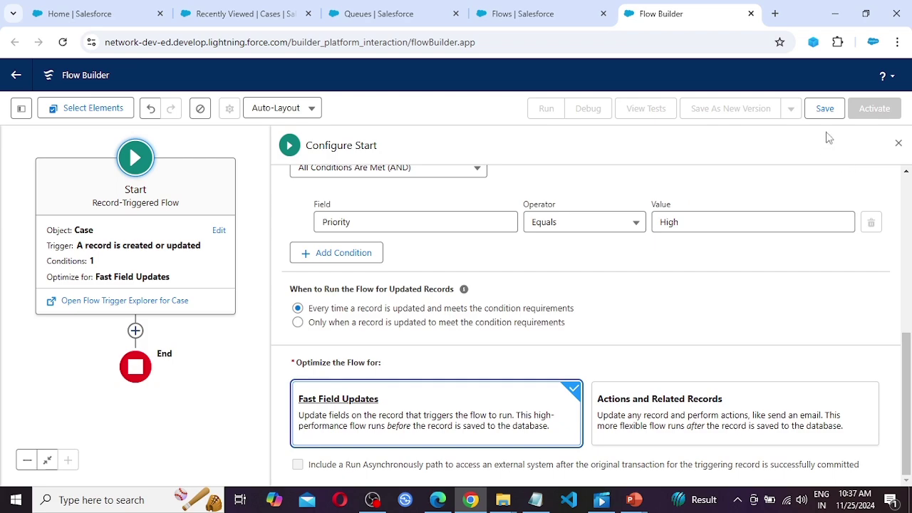
Step: Save the flow with the label "RTF-5 Queue based case assignment on Case Priority" and close the error list and start configuration
left_click(824, 108)
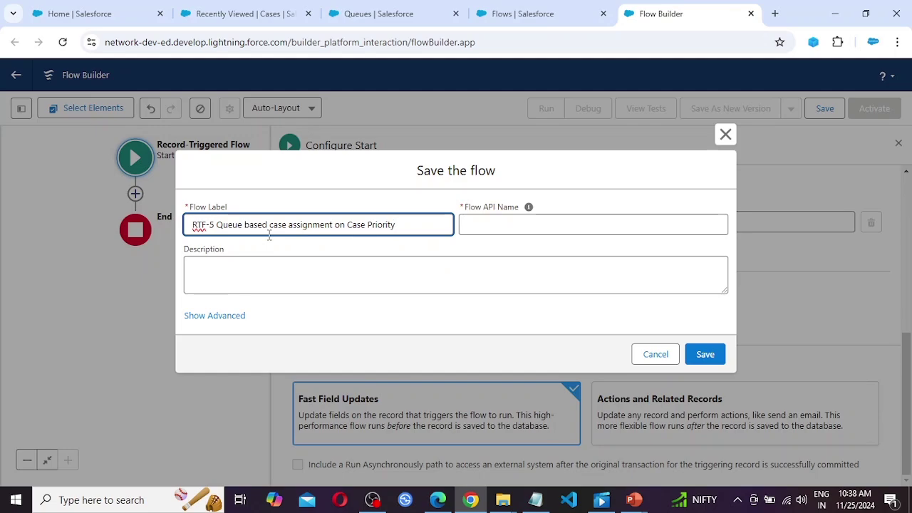
key("Tab")
left_click(703, 354)
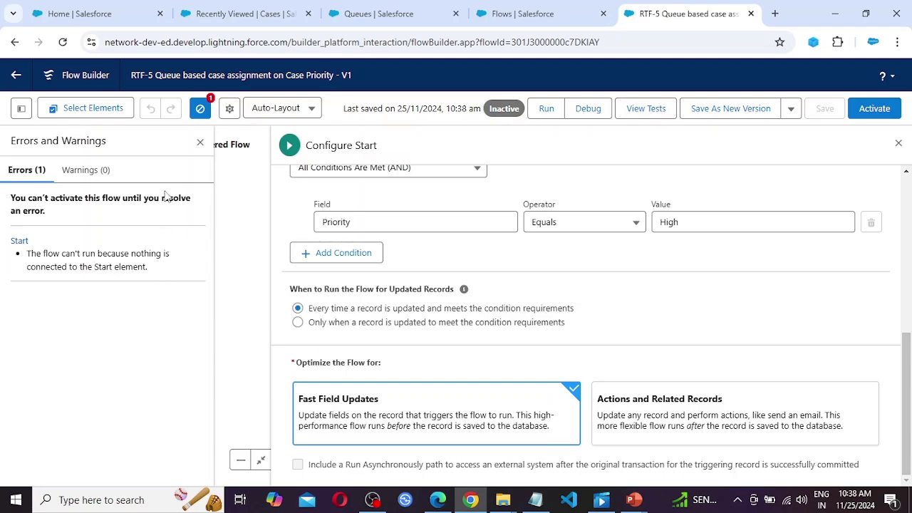
left_click(201, 142)
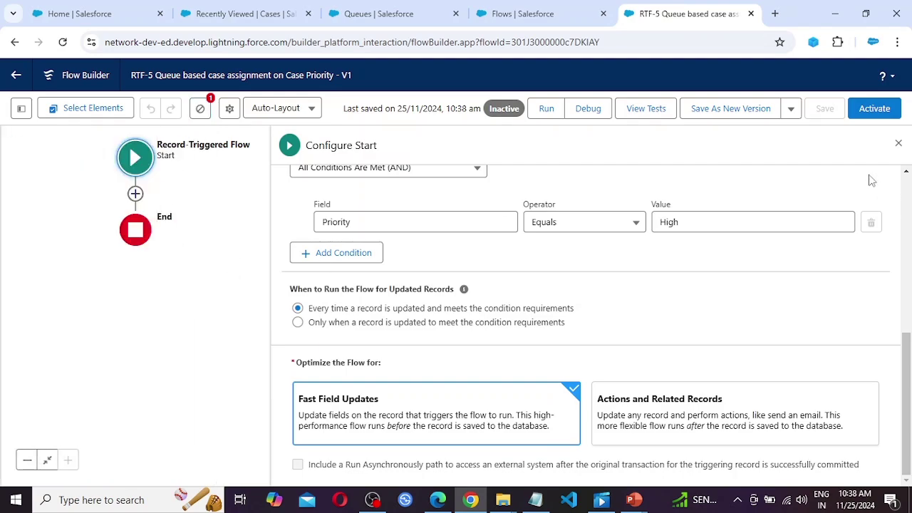
left_click(898, 143)
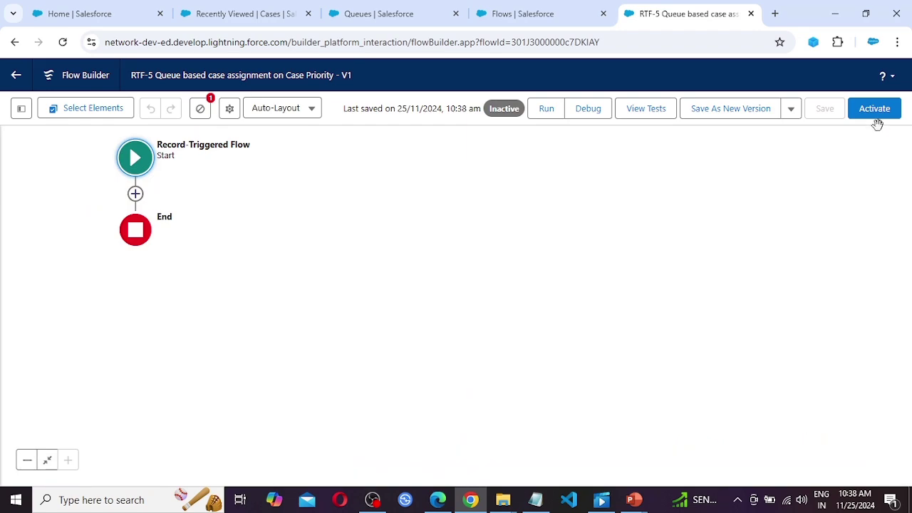
Step: Add a Get Records element after the start, labelled "Get Queue Id" with the API name Get_Queue_Id
left_click(136, 196)
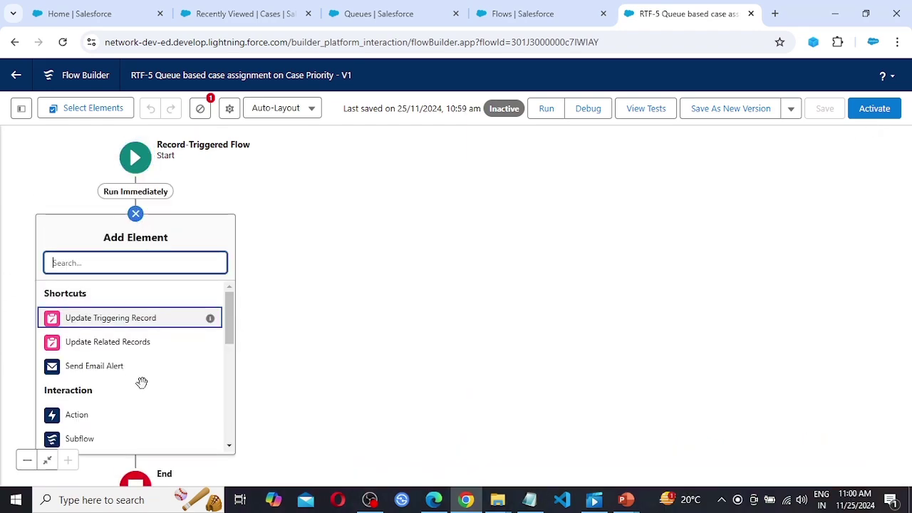
scroll(146, 384, "down", 3)
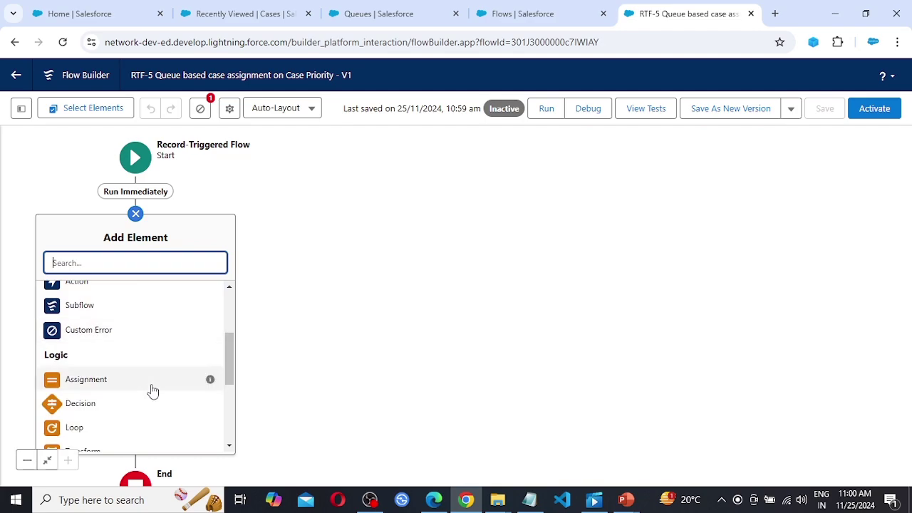
scroll(145, 384, "down", 3)
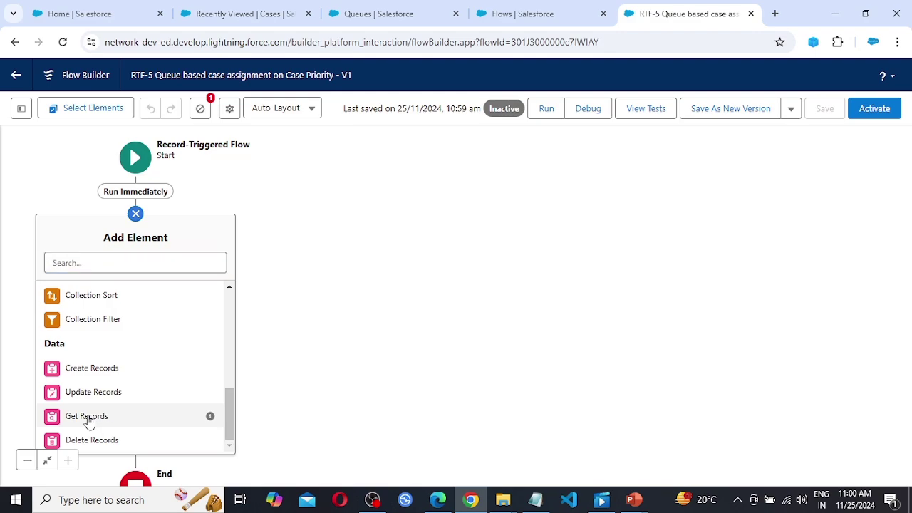
left_click(87, 418)
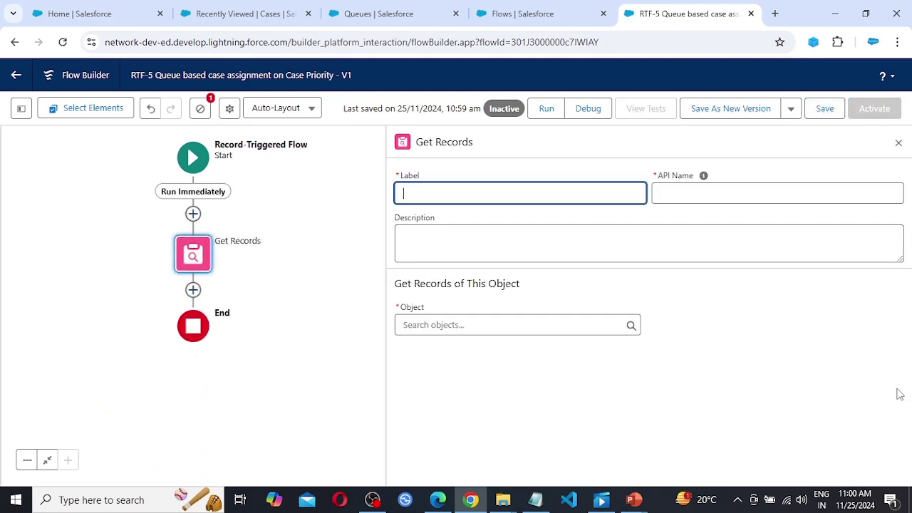
type("Get Queue Id")
key("Tab")
Step: Set the object of the Get Queue Id element to the standard Group object with API name Group
left_click(433, 324)
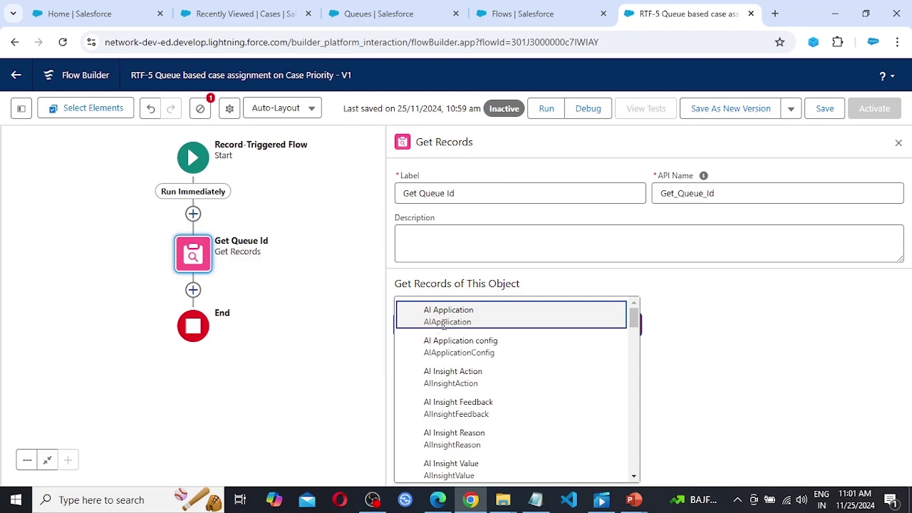
type("group")
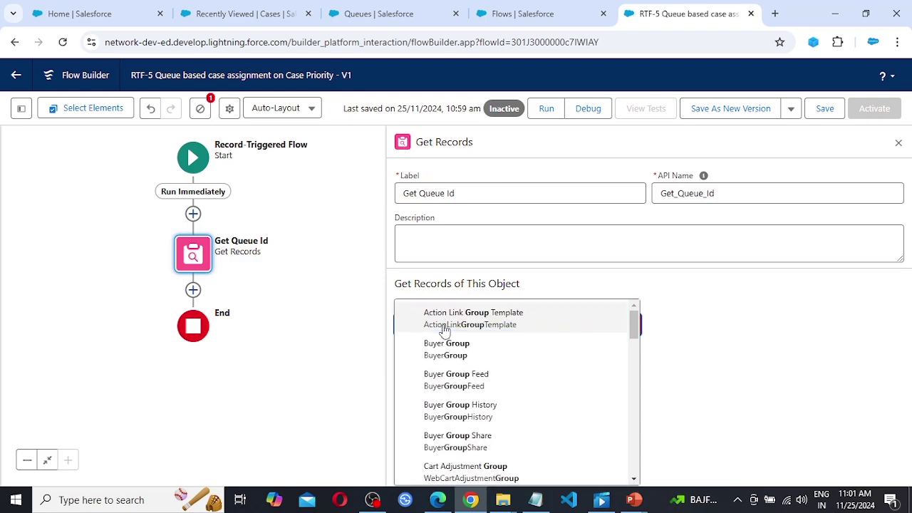
scroll(512, 378, "down", 3)
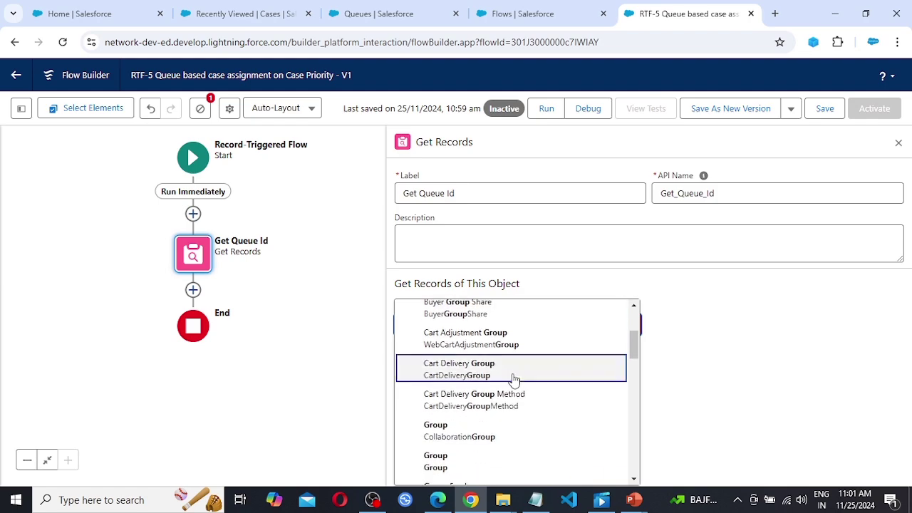
scroll(499, 393, "down", 1)
left_click(466, 397)
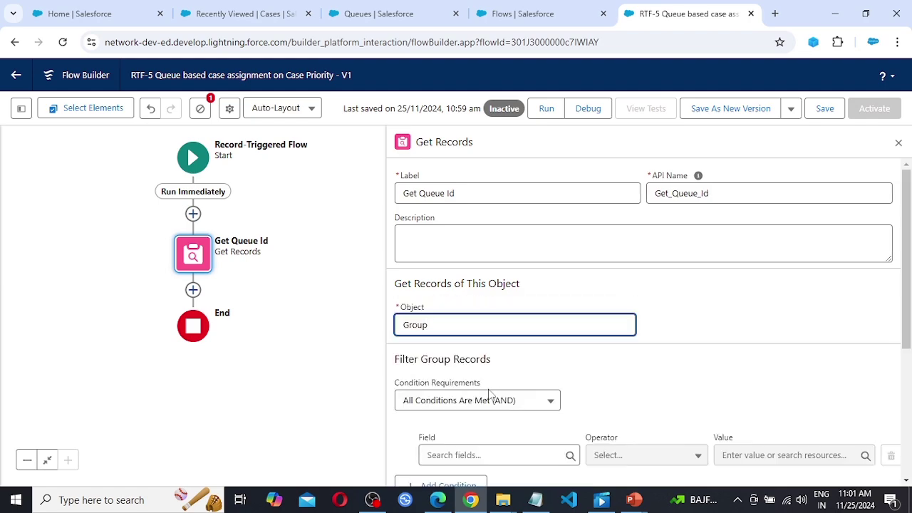
Step: Filter the Group records by DeveloperName Equals Case_Assignment_Queue, matching the queue's name in Setup, and save the flow
scroll(491, 356, "down", 1)
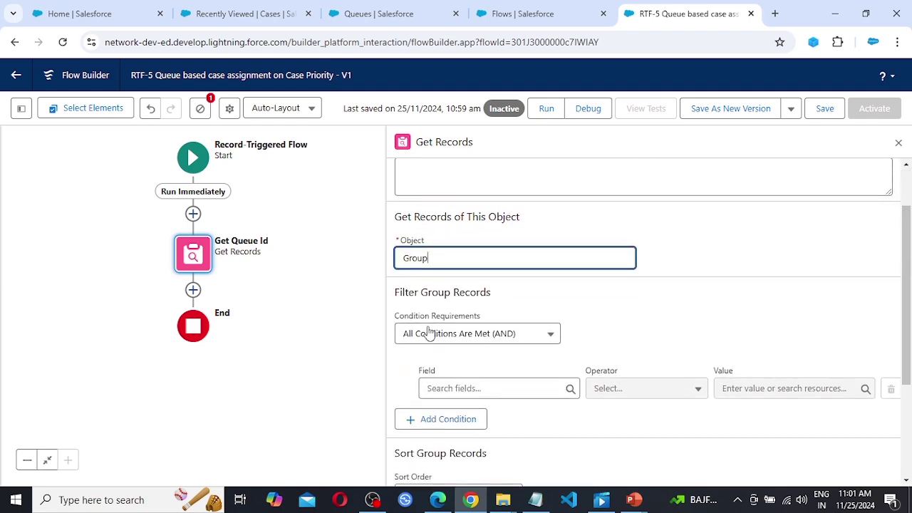
scroll(473, 338, "down", 1)
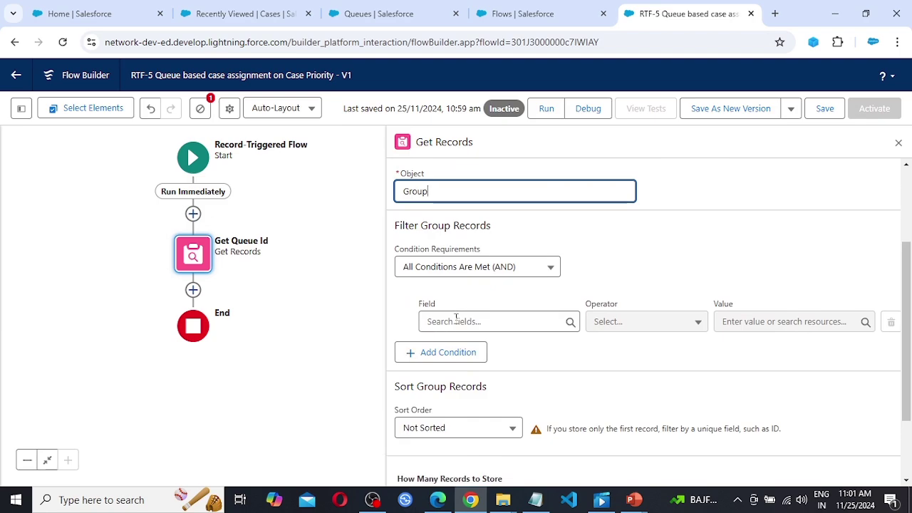
left_click(446, 324)
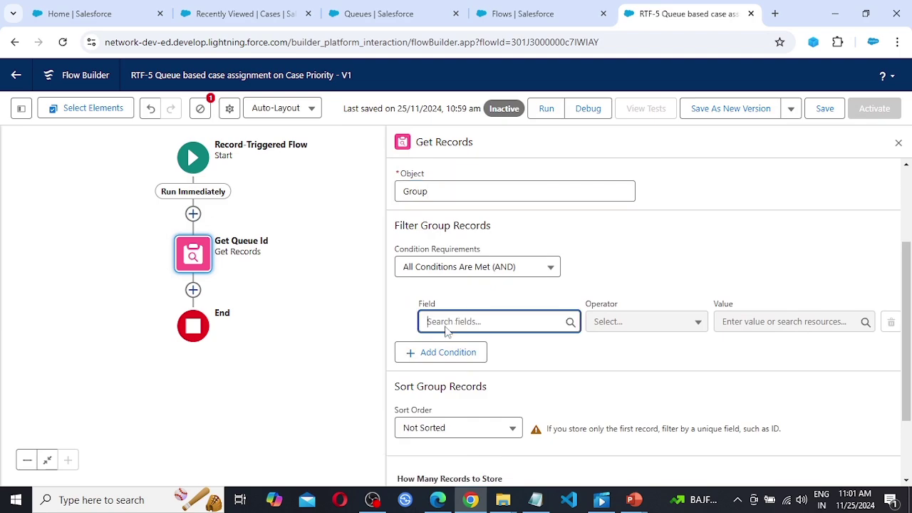
left_click(472, 407)
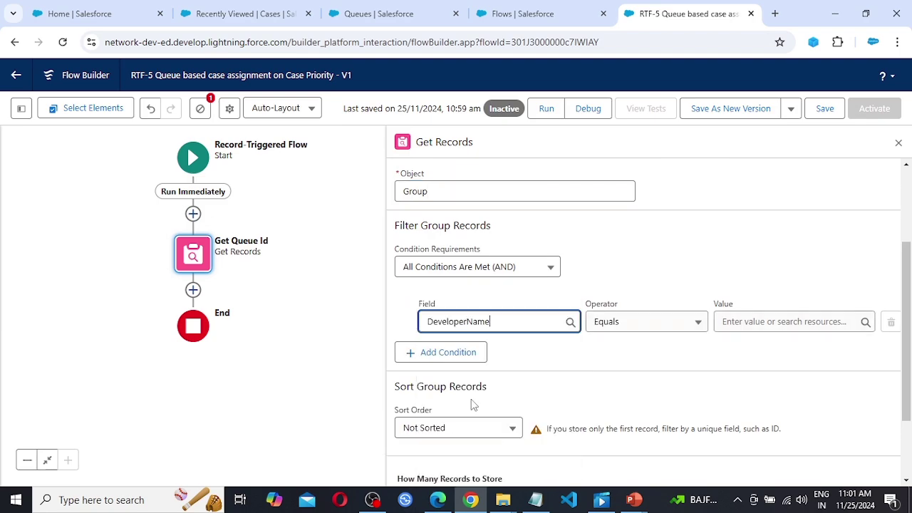
left_click(758, 324)
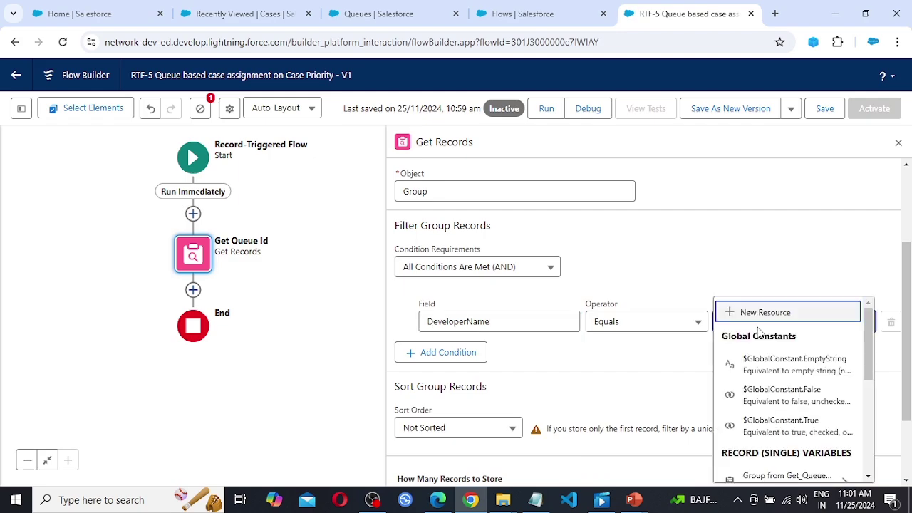
left_click(371, 14)
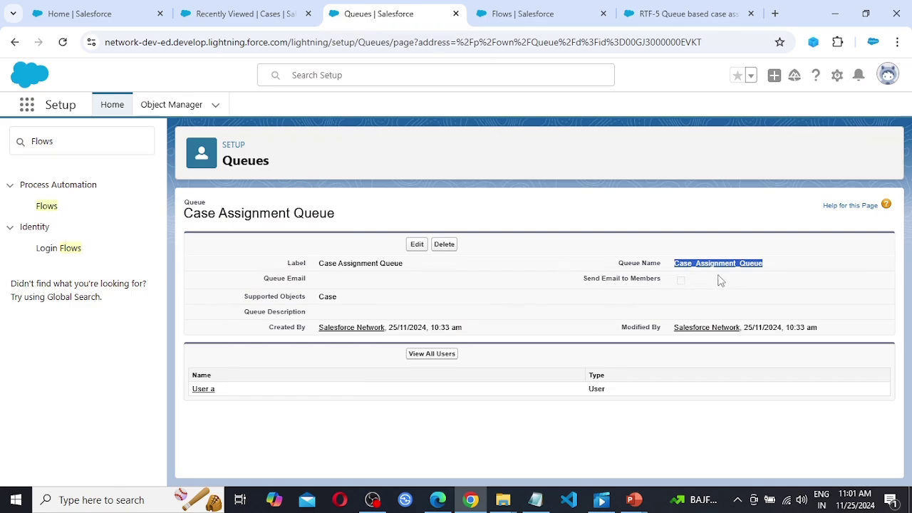
left_click(667, 14)
left_click(767, 319)
type("Case_Assignment_Queue")
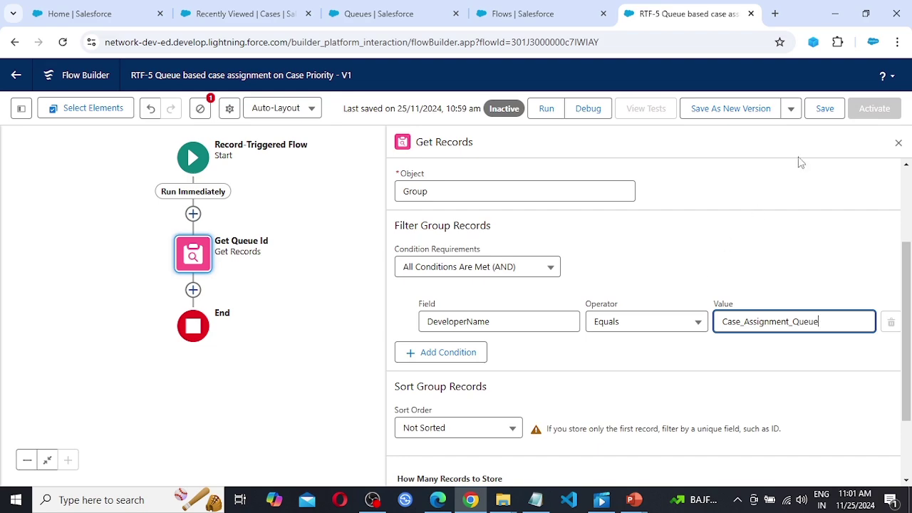
left_click(824, 109)
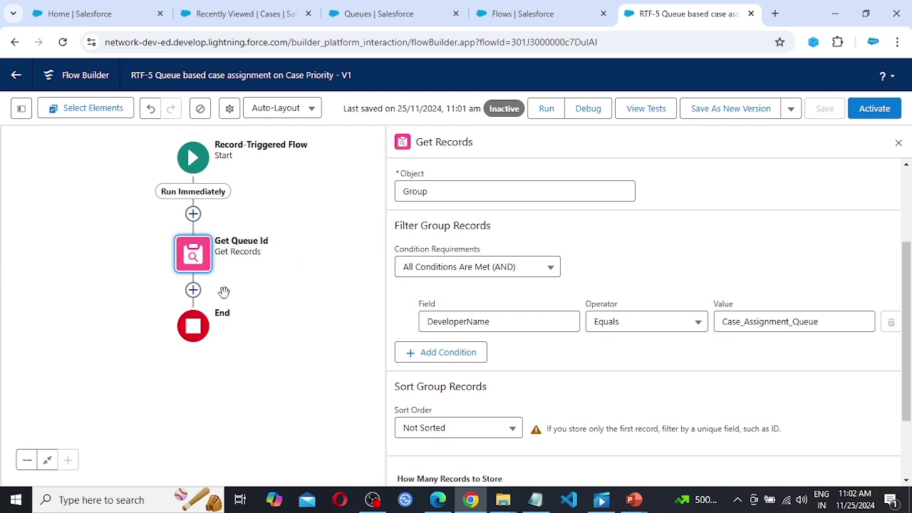
Step: Add an Assignment element after Get Queue Id, labelled "Queue based Case Assignment" with the API name Queue_based_Case_Assignment
left_click(194, 291)
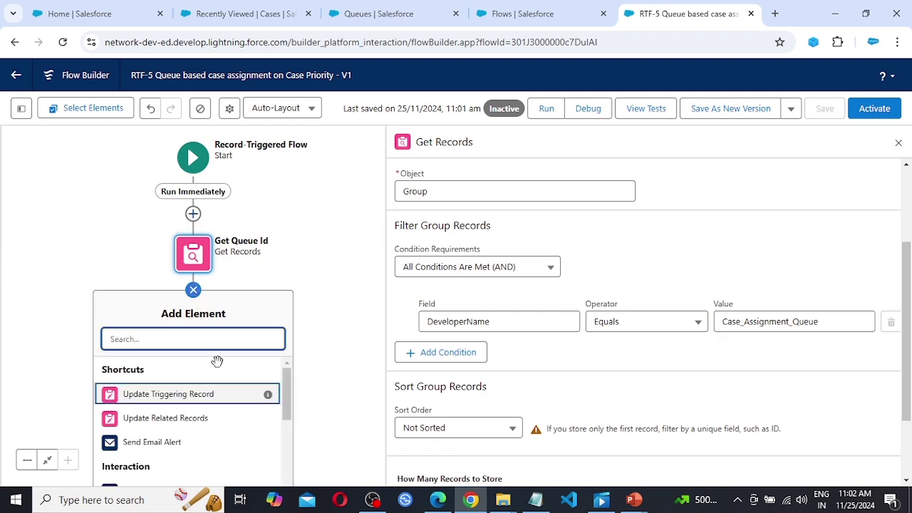
scroll(218, 364, "down", 1)
scroll(213, 378, "down", 3)
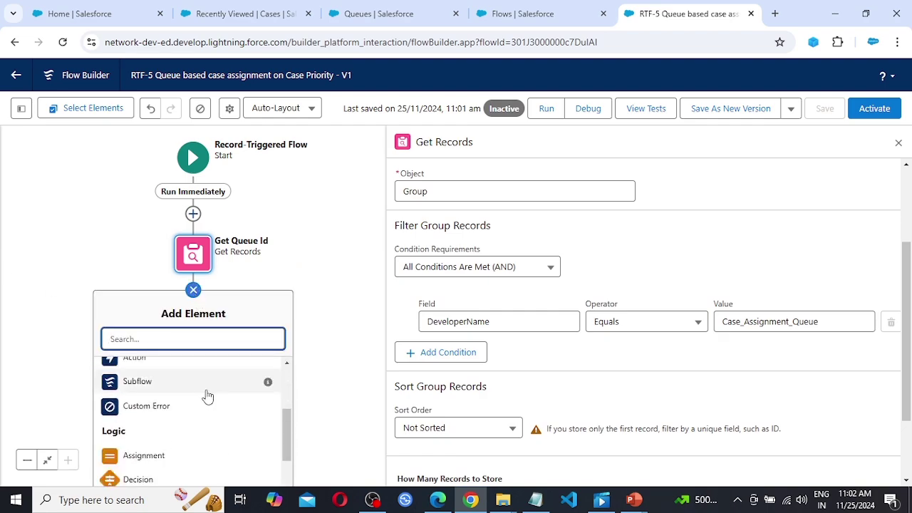
left_click(152, 392)
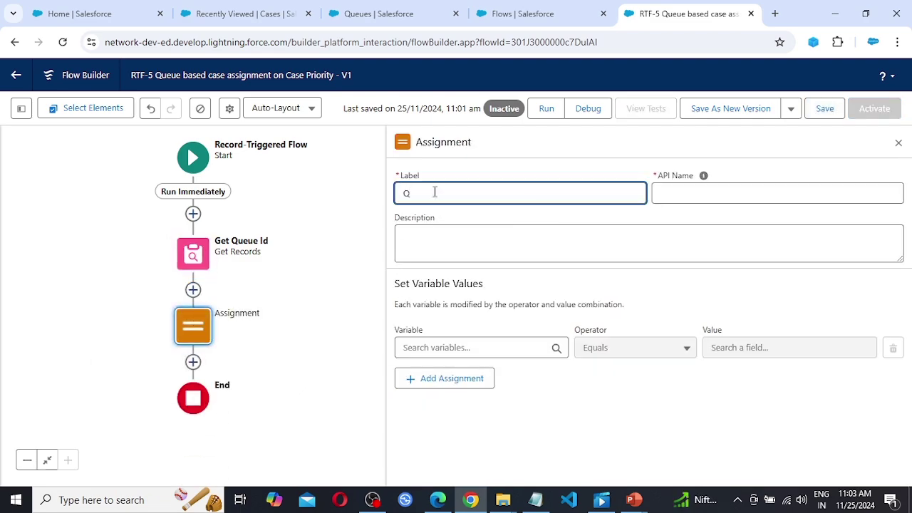
type("Queue Based Case Assignment")
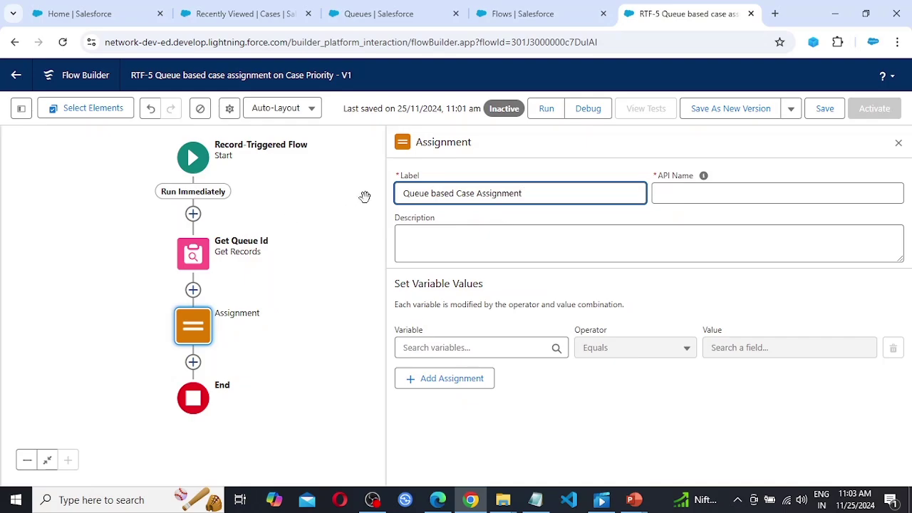
key("Tab")
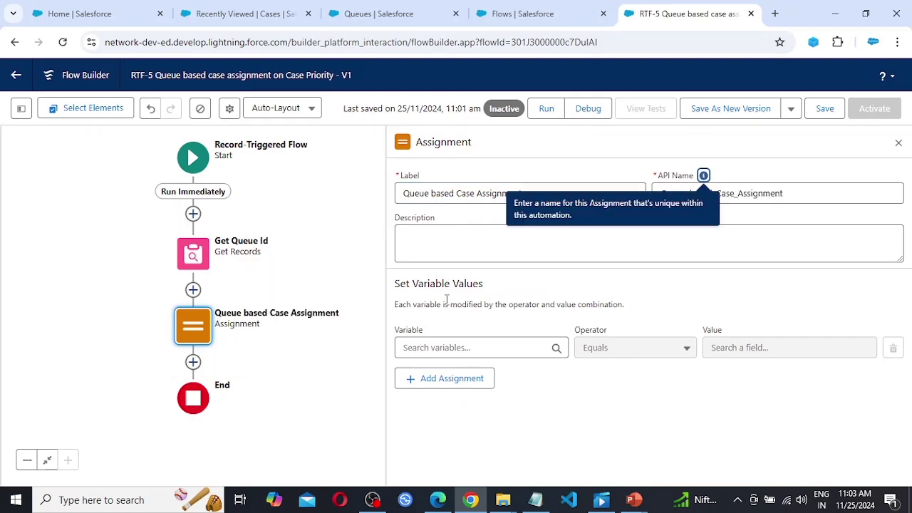
Step: Choose the triggering case's Owner ID as the variable to set in the assignment
left_click(471, 348)
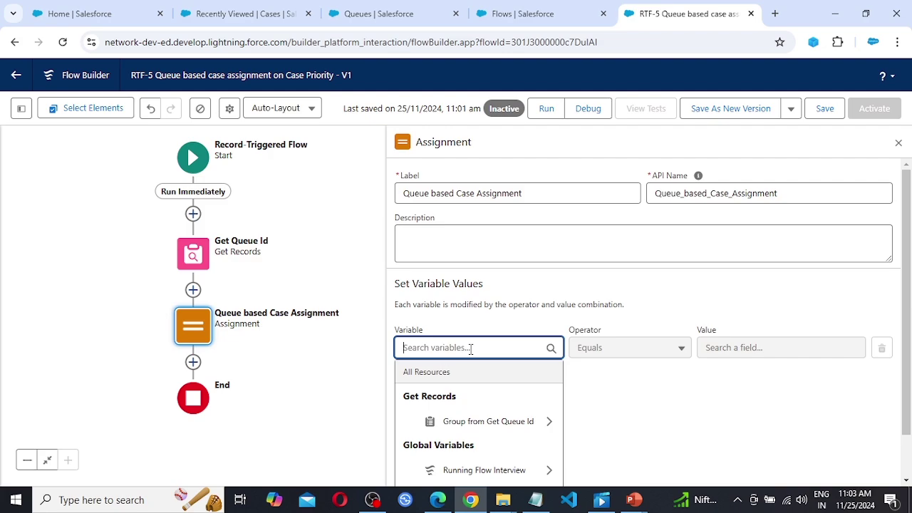
type("re")
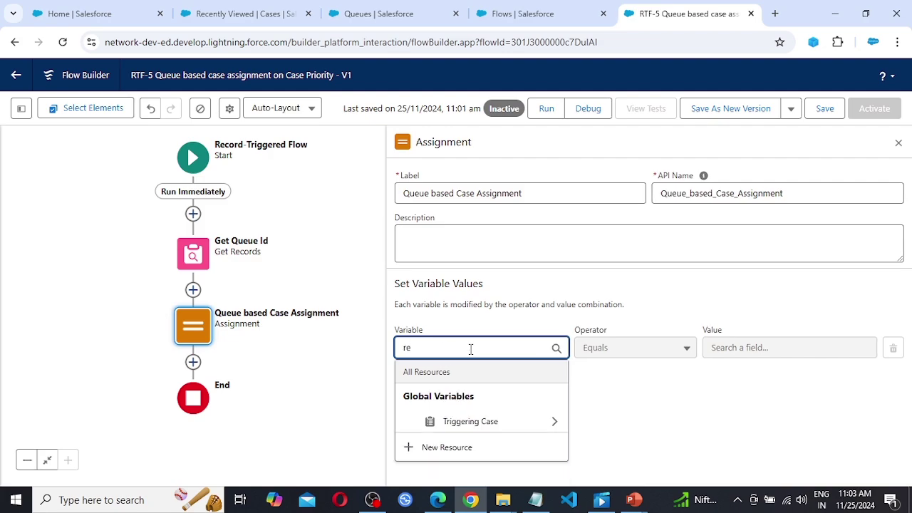
left_click(545, 427)
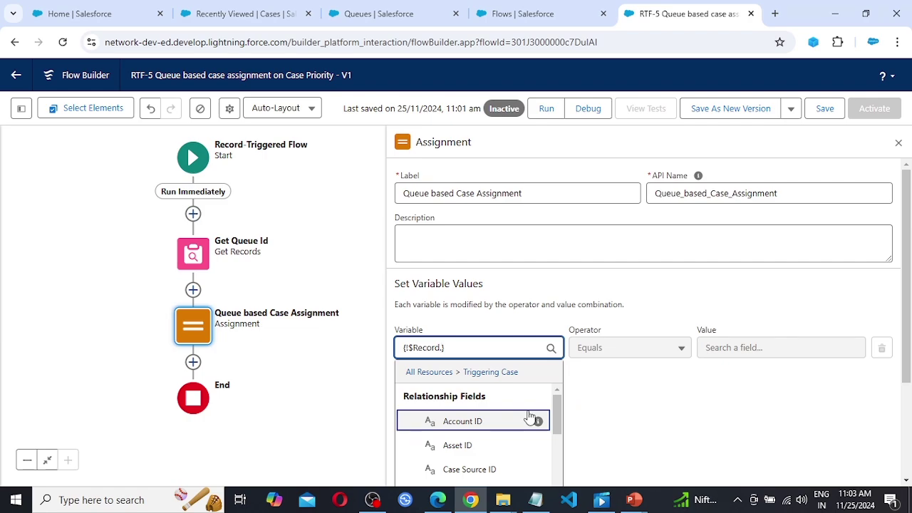
type("o")
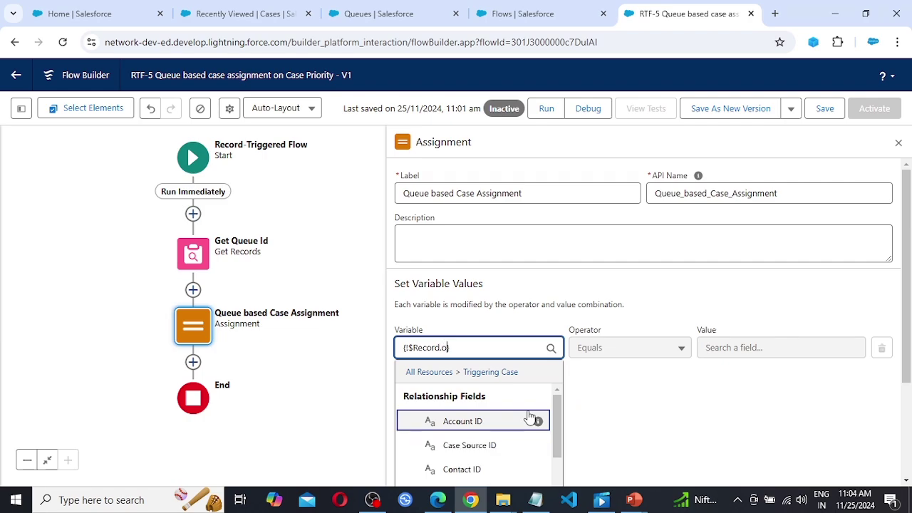
type("wner")
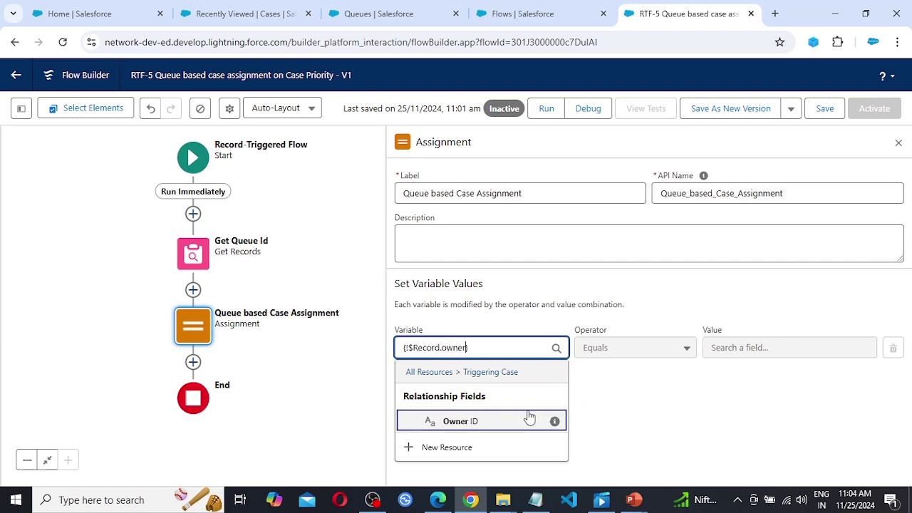
left_click(493, 422)
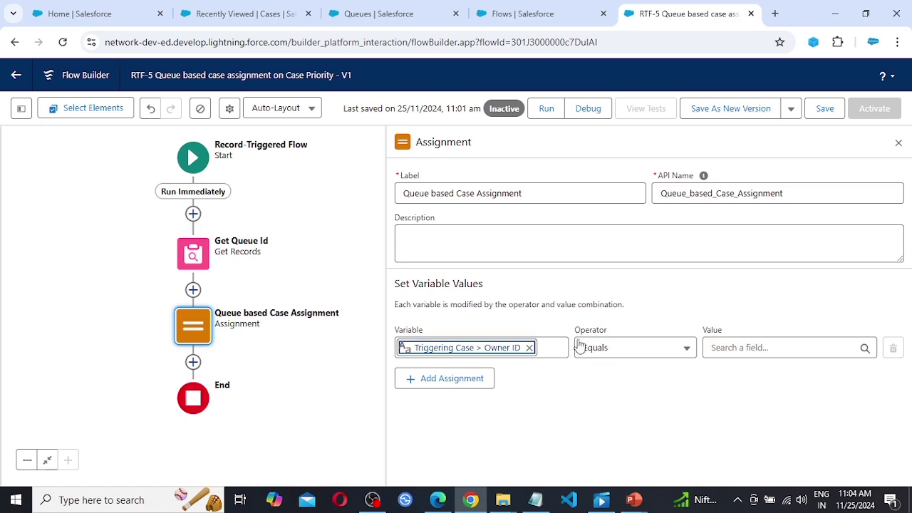
Step: Set the assignment value to the Group ID of the group from Get Queue Id
left_click(766, 345)
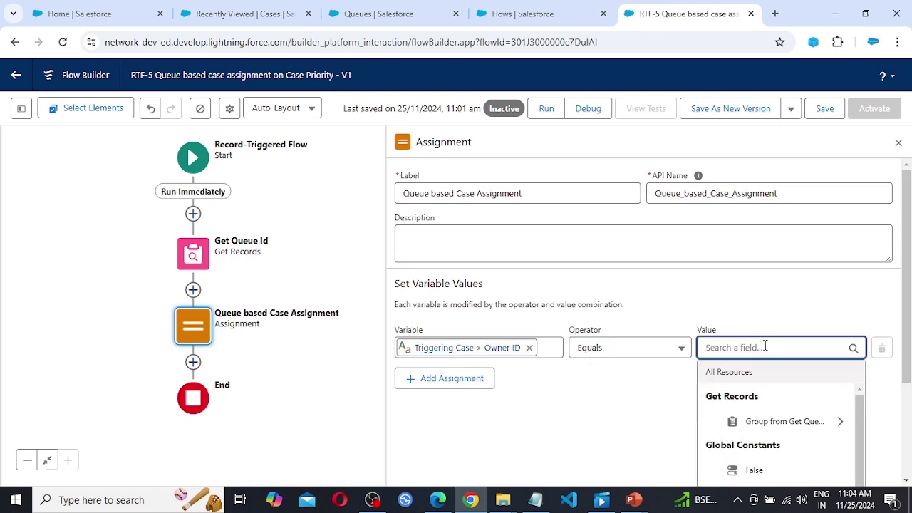
left_click(794, 422)
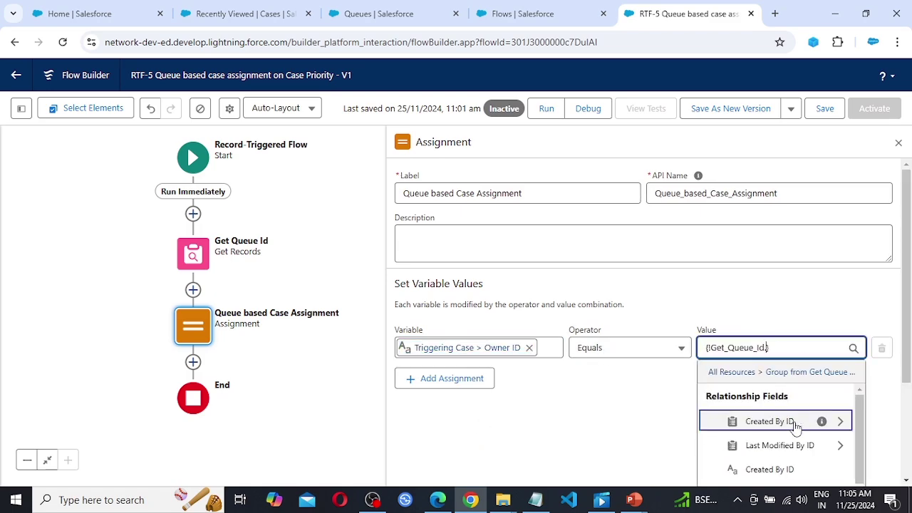
type("g")
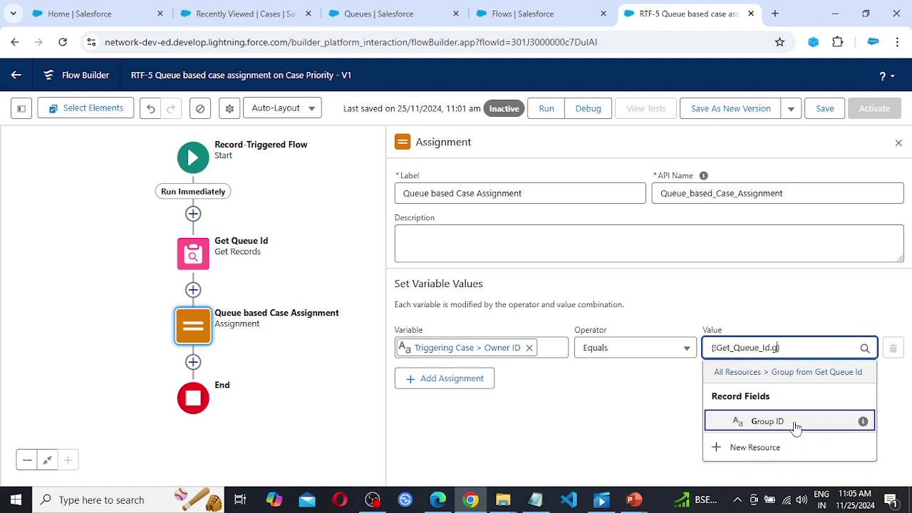
type("ro")
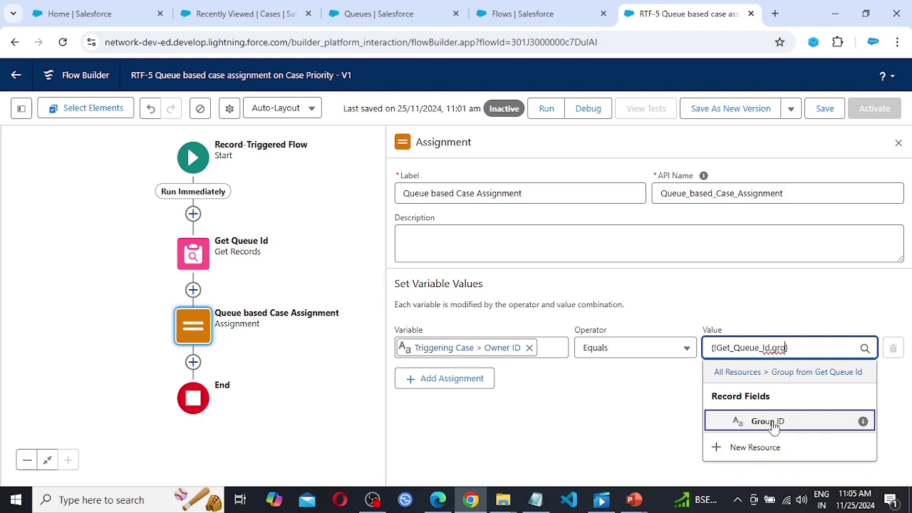
left_click(796, 425)
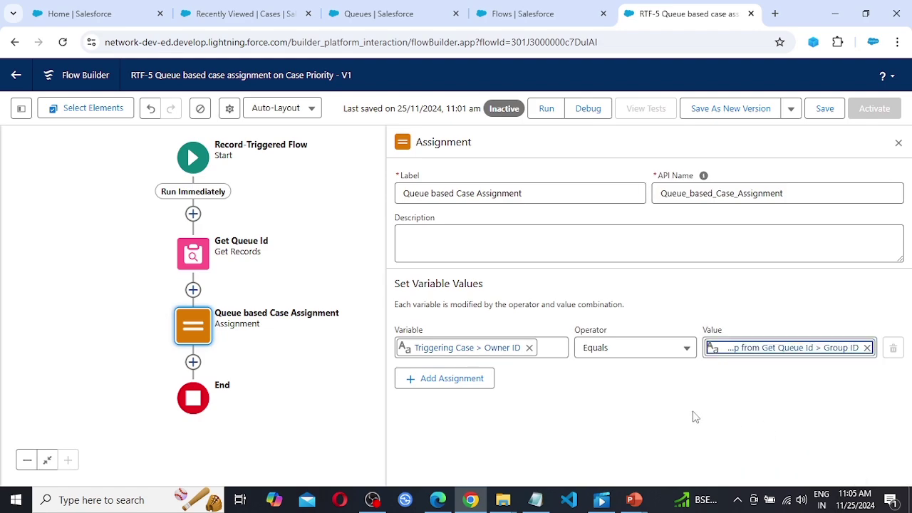
left_click(641, 408)
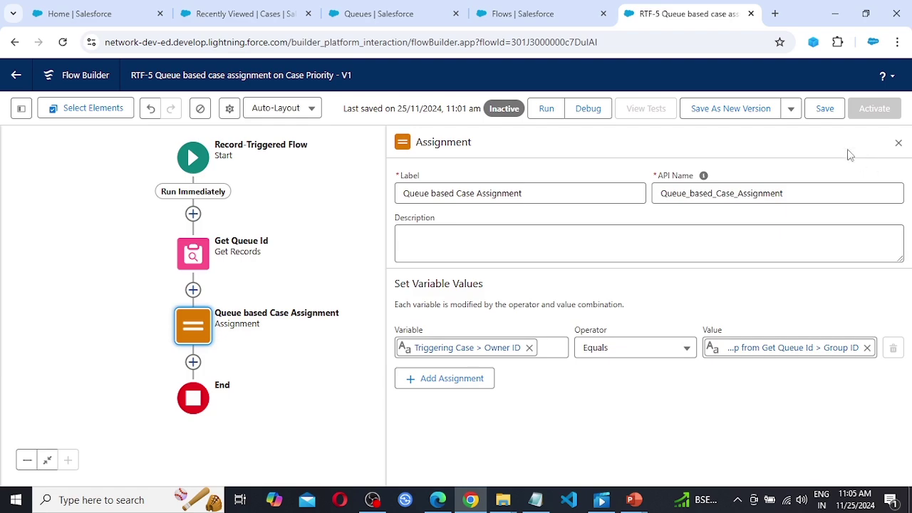
Step: Save the flow and activate it
left_click(824, 110)
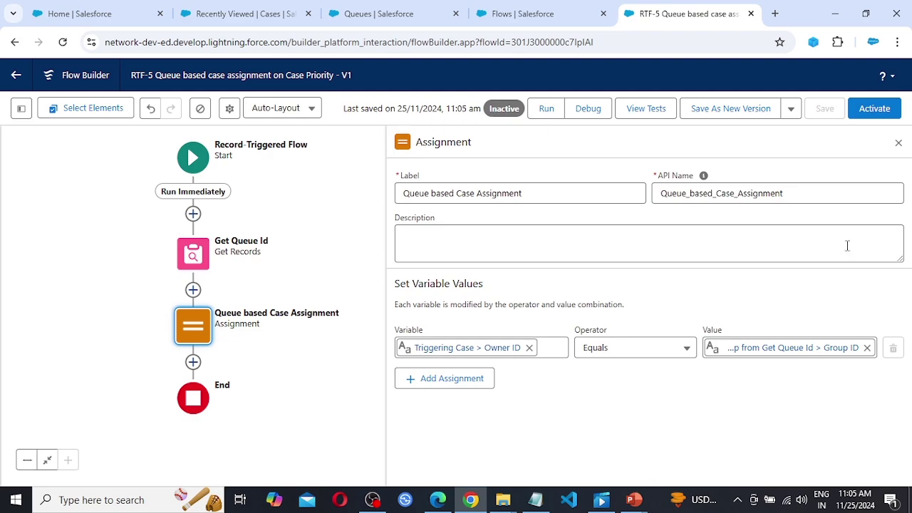
left_click(879, 114)
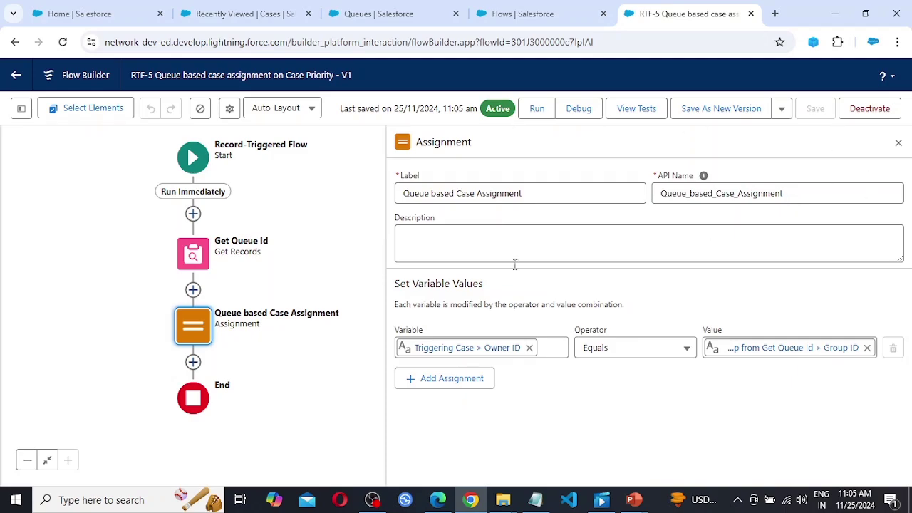
Step: Start a new case from the Cases list and set its priority to High
left_click(251, 16)
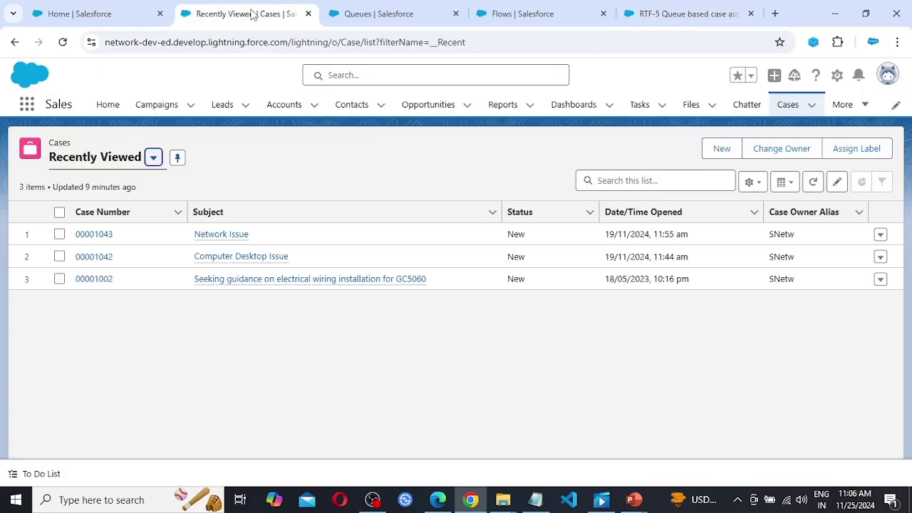
left_click(722, 149)
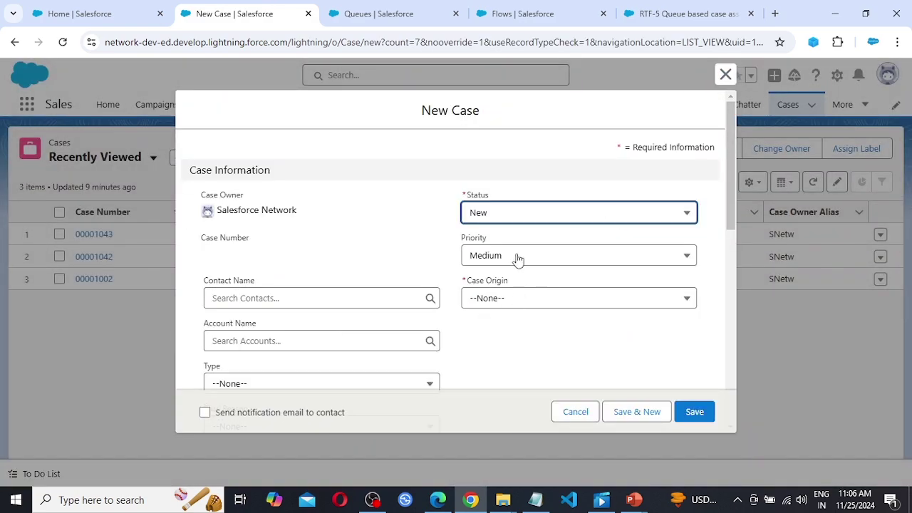
left_click(548, 258)
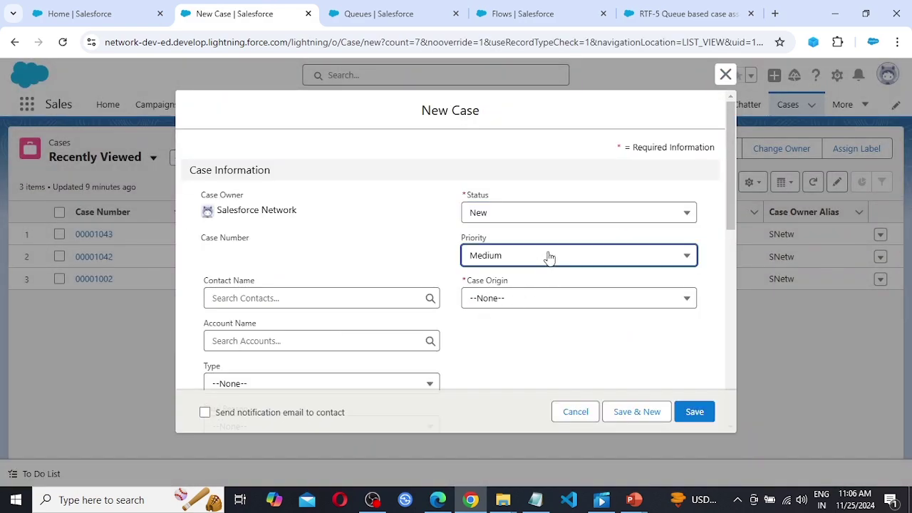
left_click(525, 313)
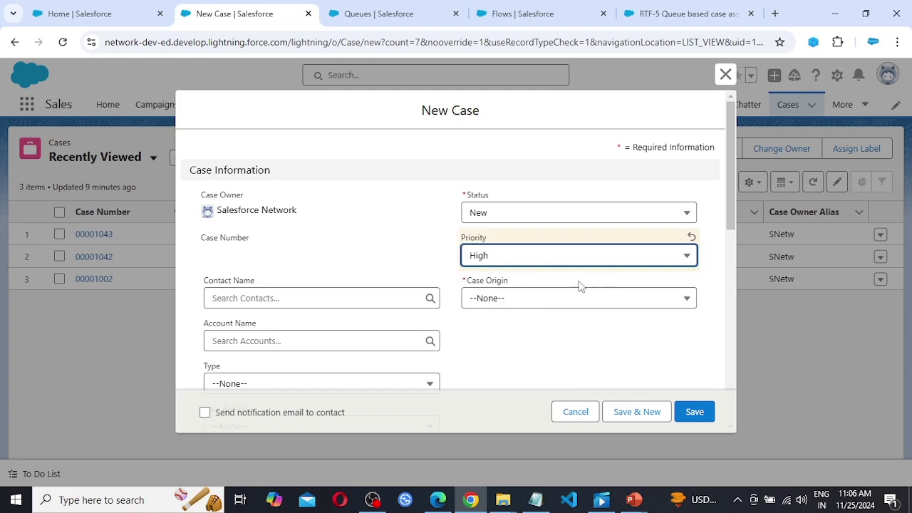
Step: Set the new high-priority case's origin to Web and save it, checking the owner and other details on the saved record
left_click(522, 306)
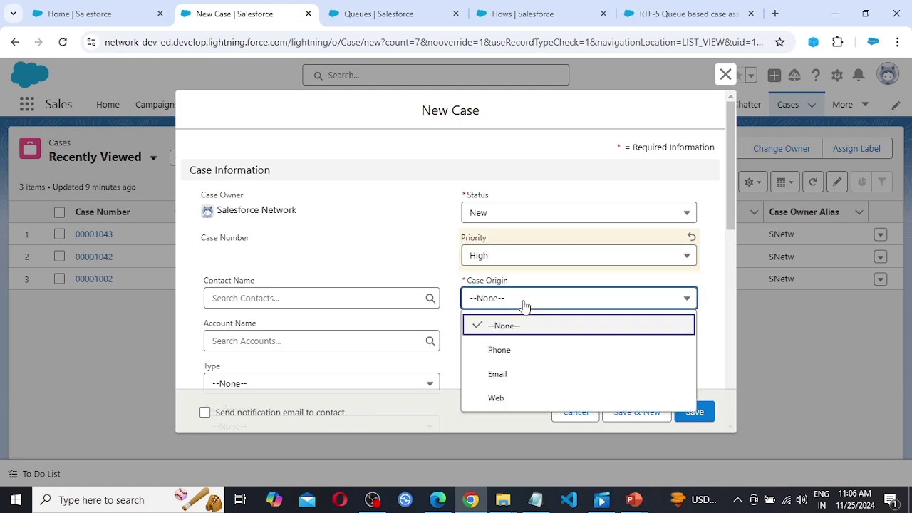
left_click(525, 398)
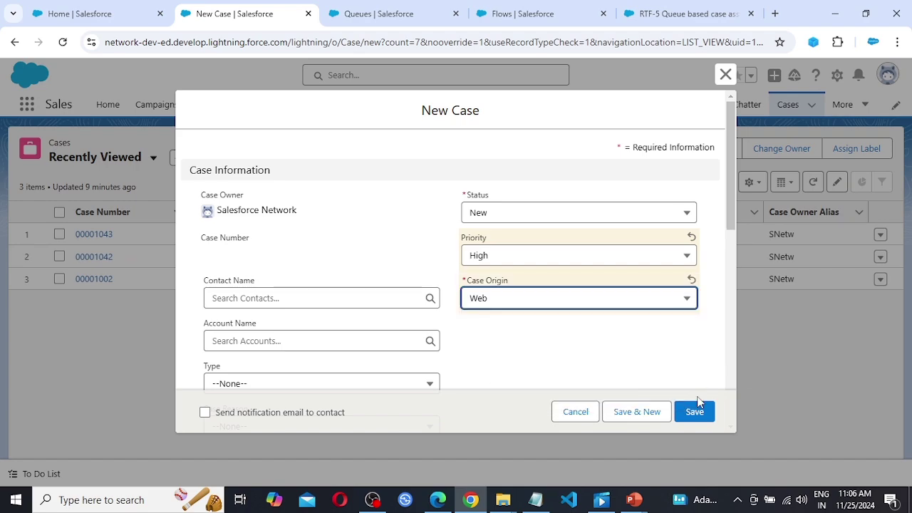
scroll(559, 327, "down", 5)
scroll(556, 314, "down", 3)
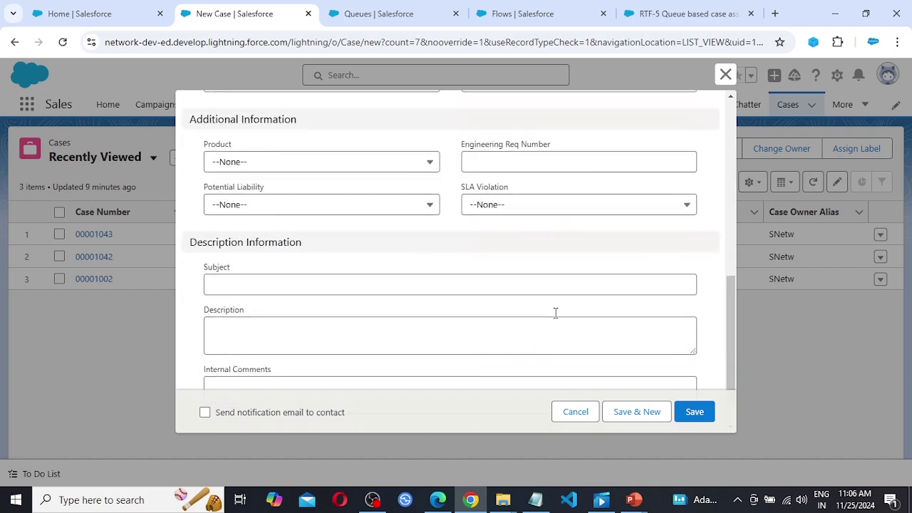
scroll(554, 312, "up", 10)
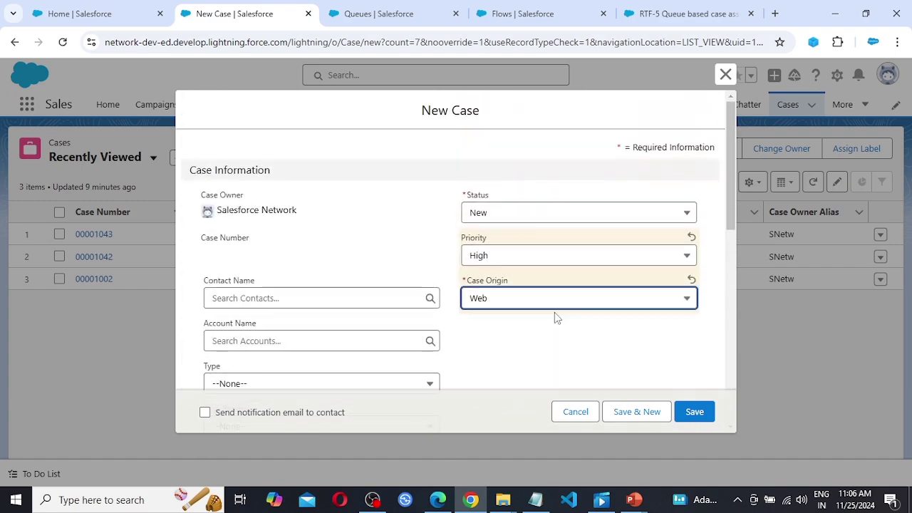
left_click(695, 413)
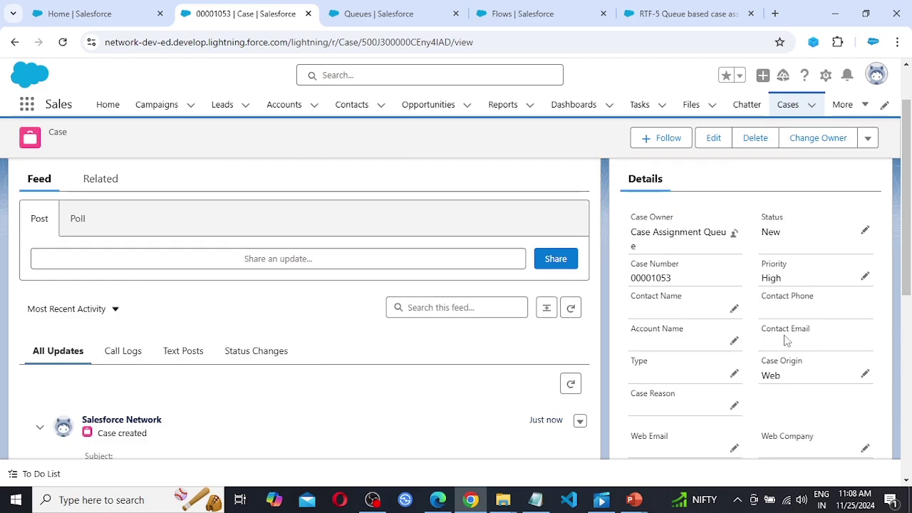
scroll(787, 341, "down", 1)
scroll(801, 327, "down", 4)
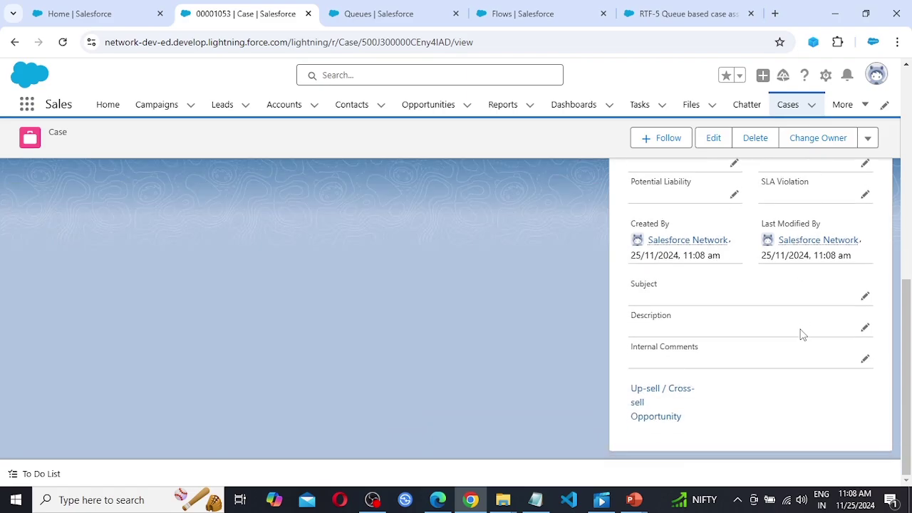
scroll(800, 332, "up", 6)
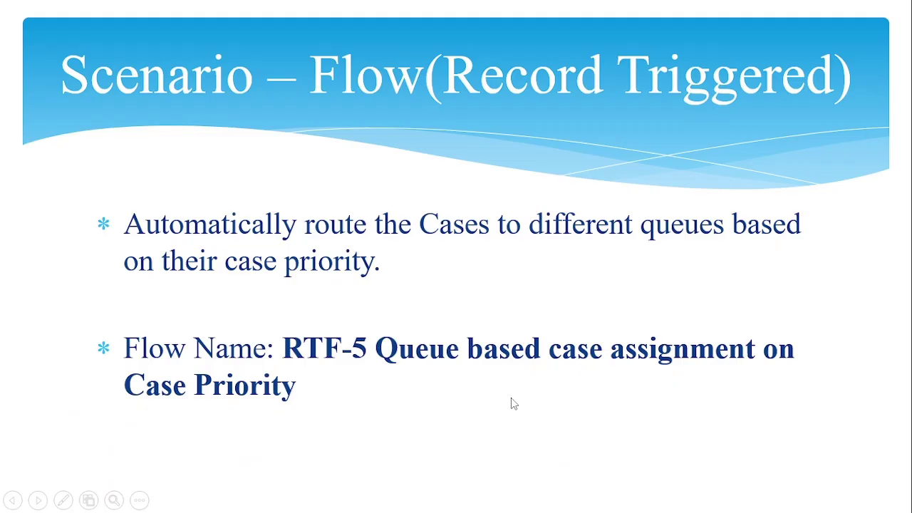